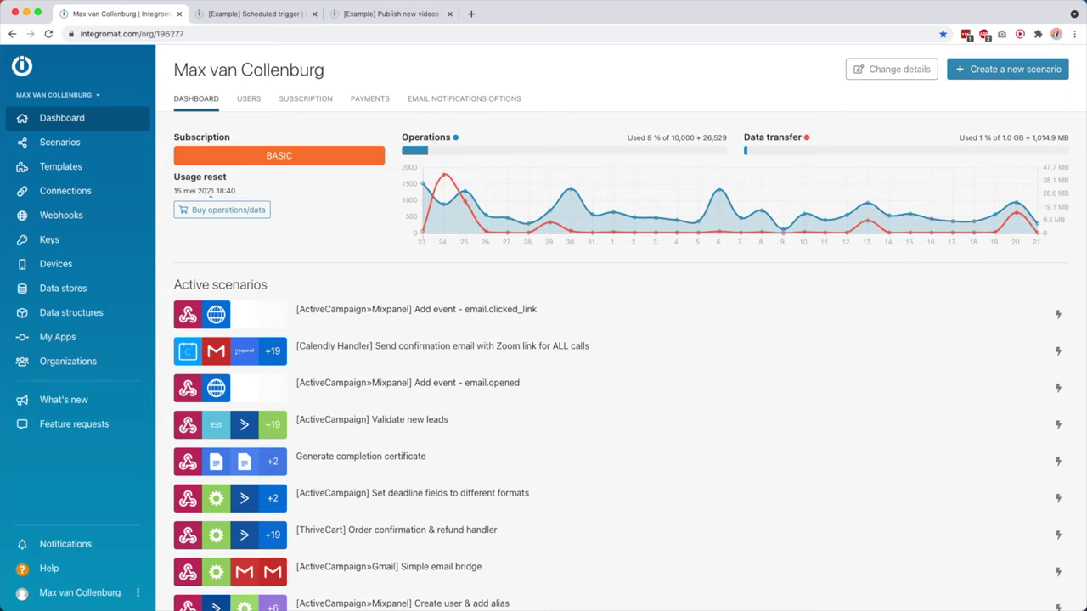
# - Scroll the dashboard, then bring up the All scenarios list of 64 scenarios
pyautogui.scroll(-3, 357, 272)
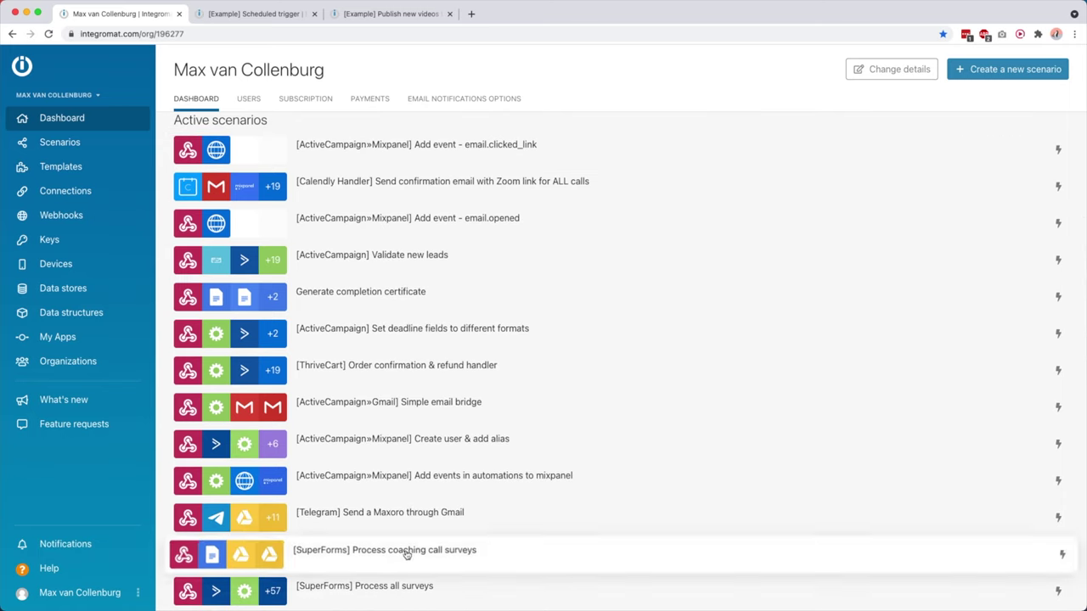
pyautogui.scroll(2, 387, 313)
pyautogui.scroll(1, 387, 313)
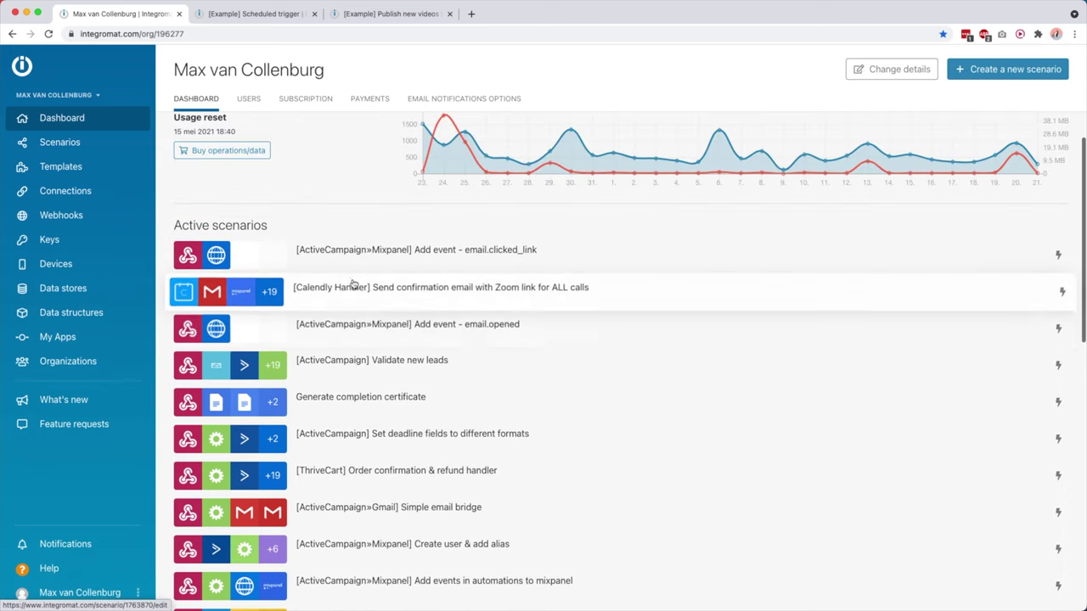
pyautogui.click(82, 144)
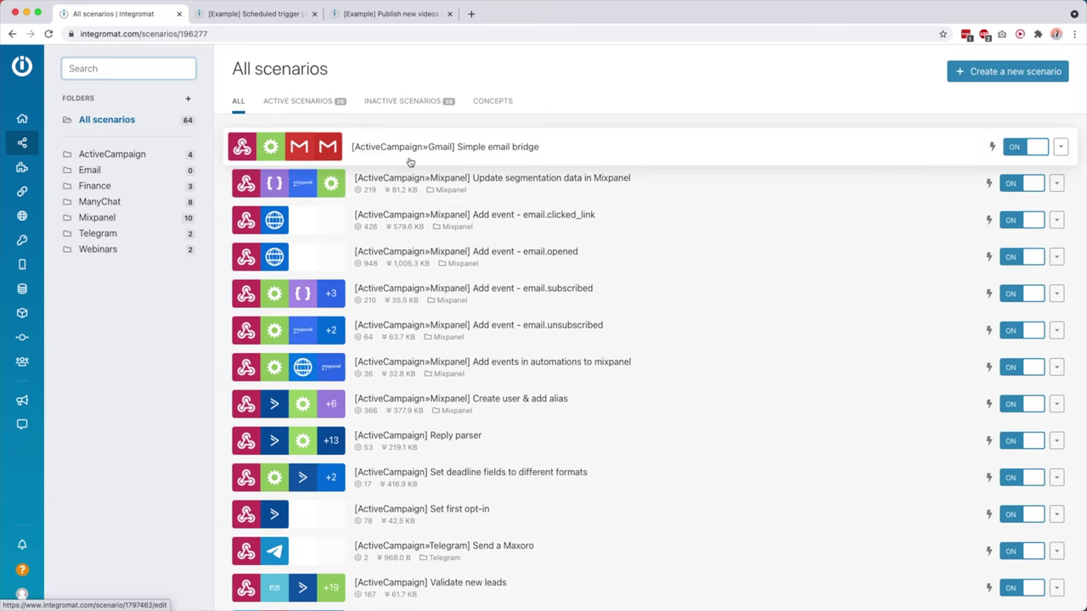
pyautogui.moveTo(30, 168)
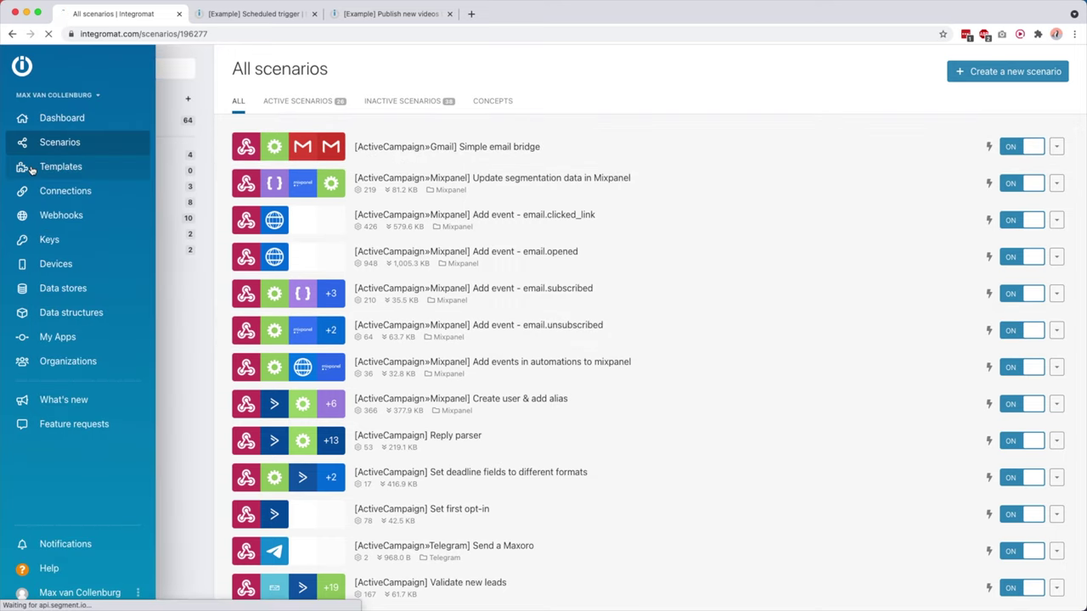
# - Browse the Templates gallery, view the RSS to Telegram Bot template's details, then go back
pyautogui.click(30, 168)
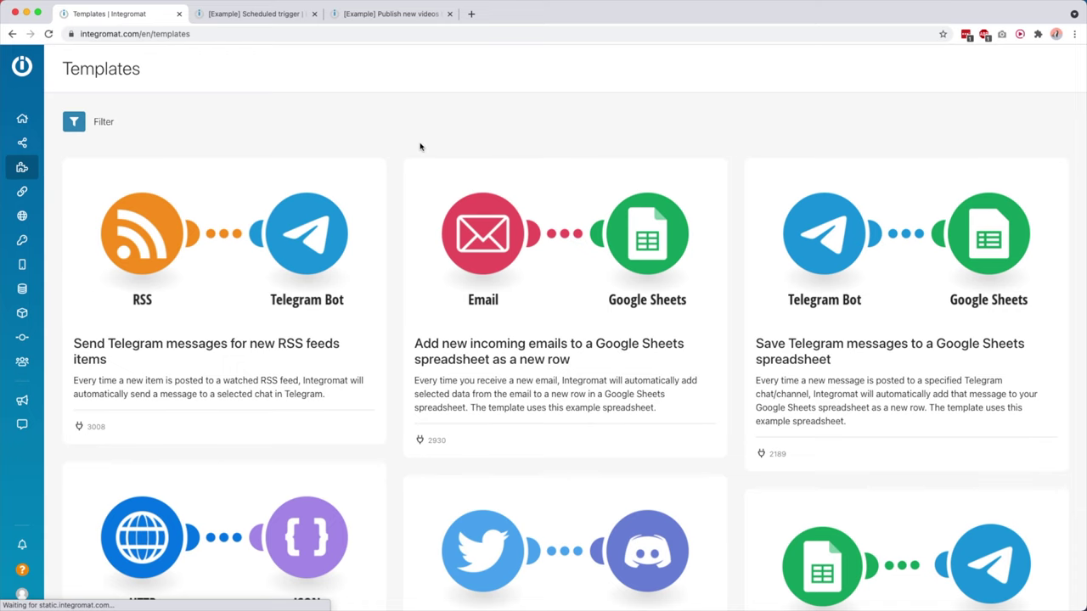
pyautogui.scroll(-10, 420, 146)
pyautogui.scroll(-8, 419, 146)
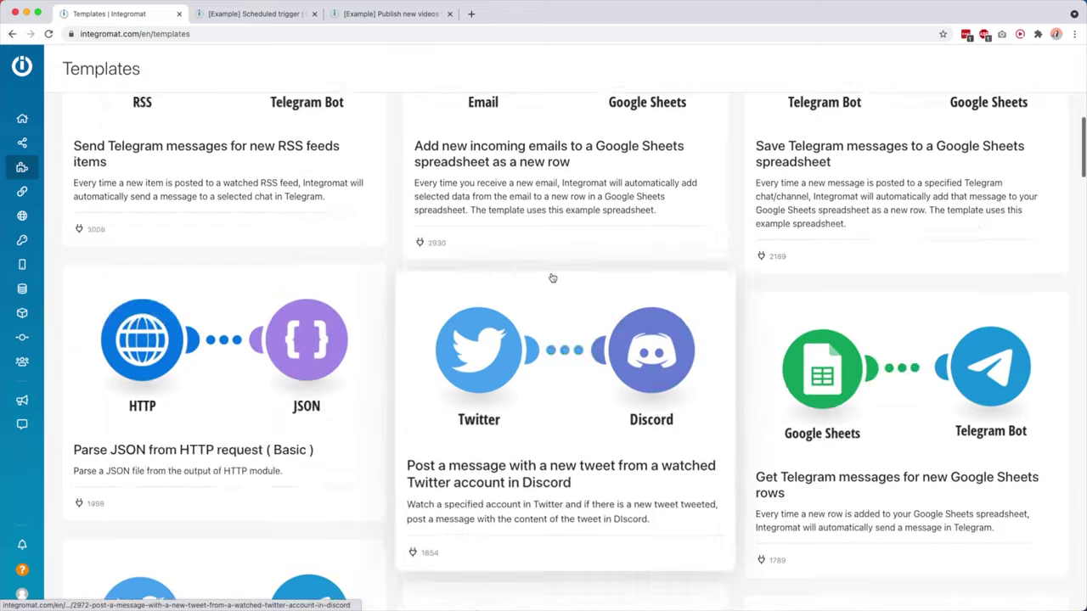
pyautogui.click(194, 257)
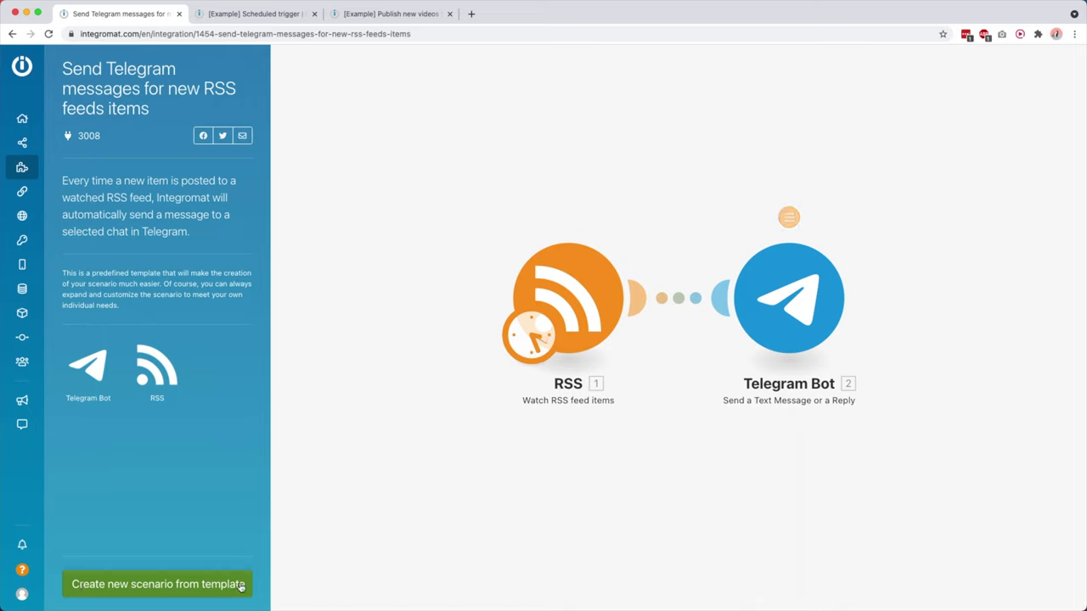
pyautogui.click(11, 34)
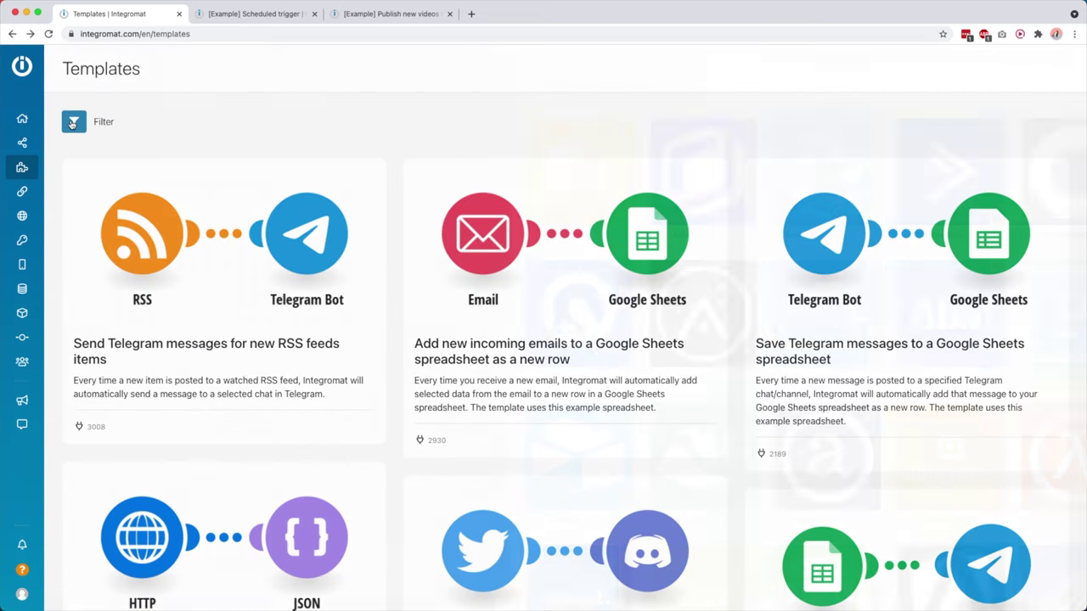
# - Filter the templates to ActiveCampaign and scroll through the matching templates
pyautogui.click(73, 121)
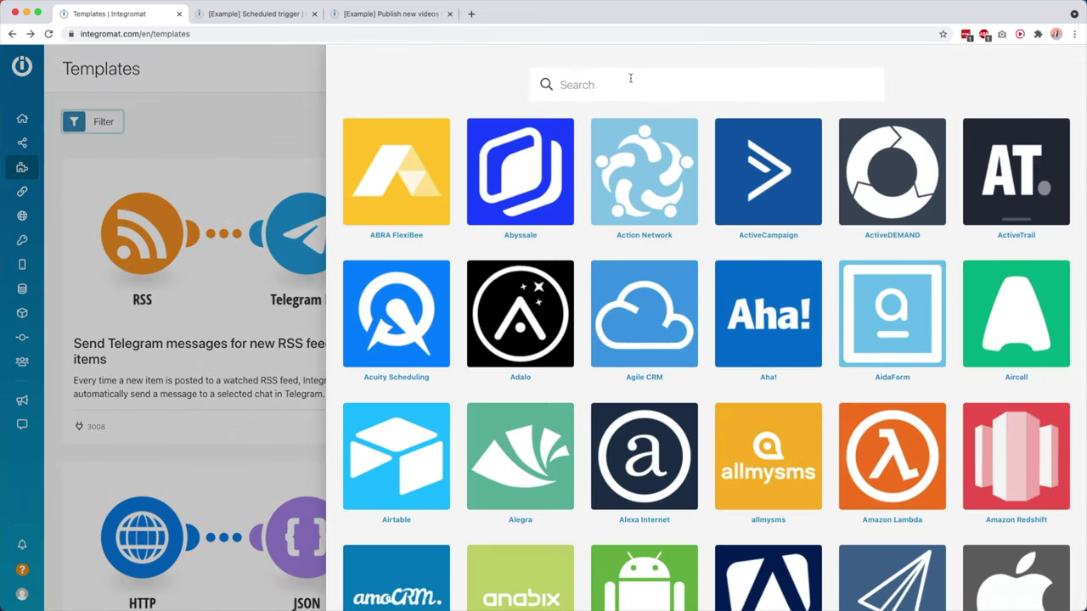
pyautogui.click(631, 81)
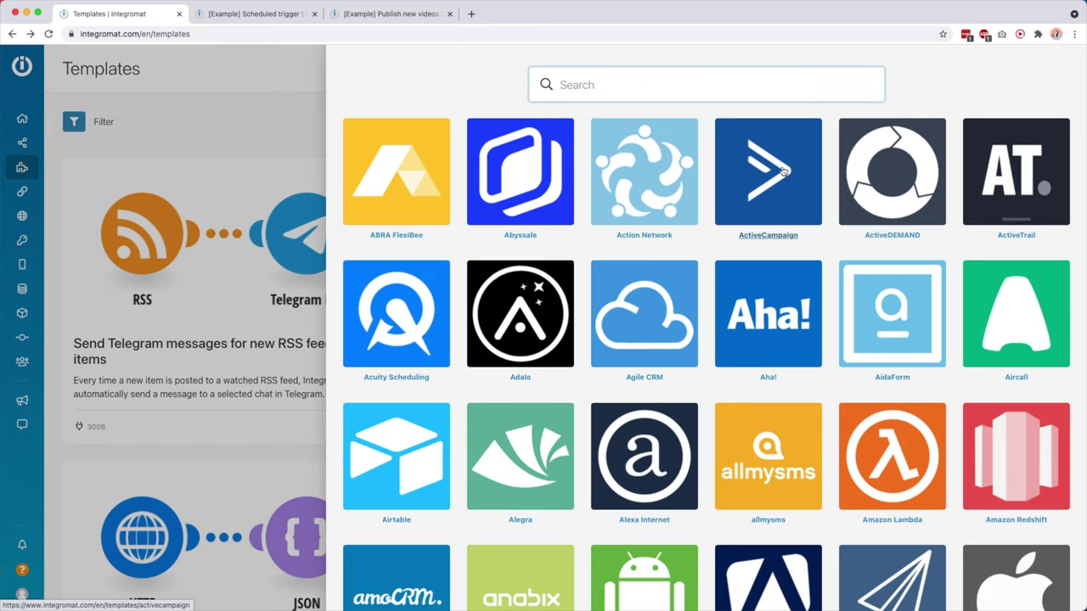
pyautogui.click(751, 161)
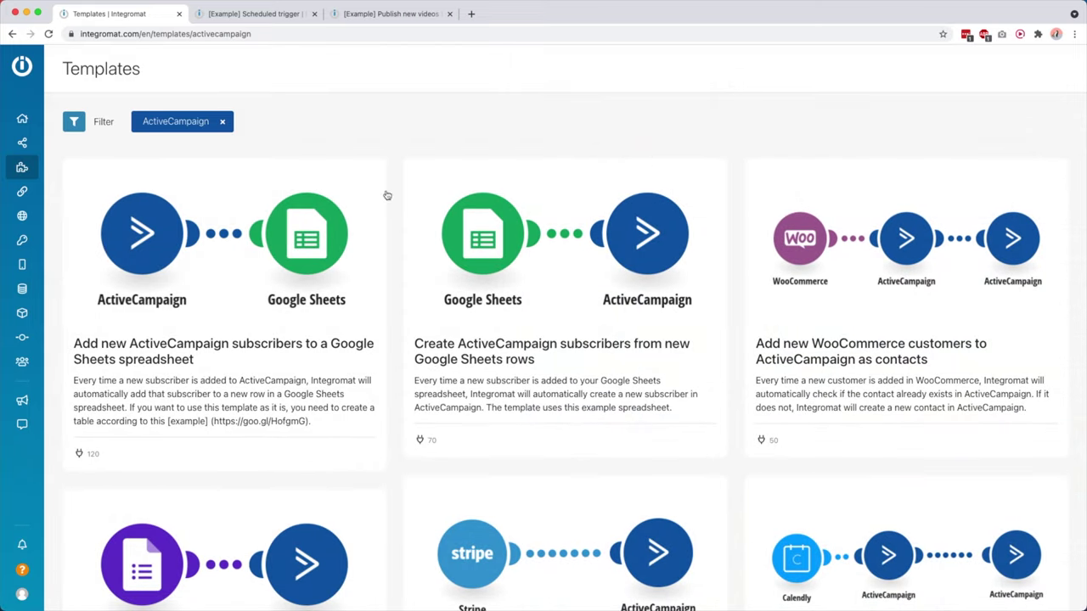
pyautogui.scroll(-20, 213, 244)
pyautogui.scroll(-15, 212, 245)
pyautogui.scroll(-3, 213, 244)
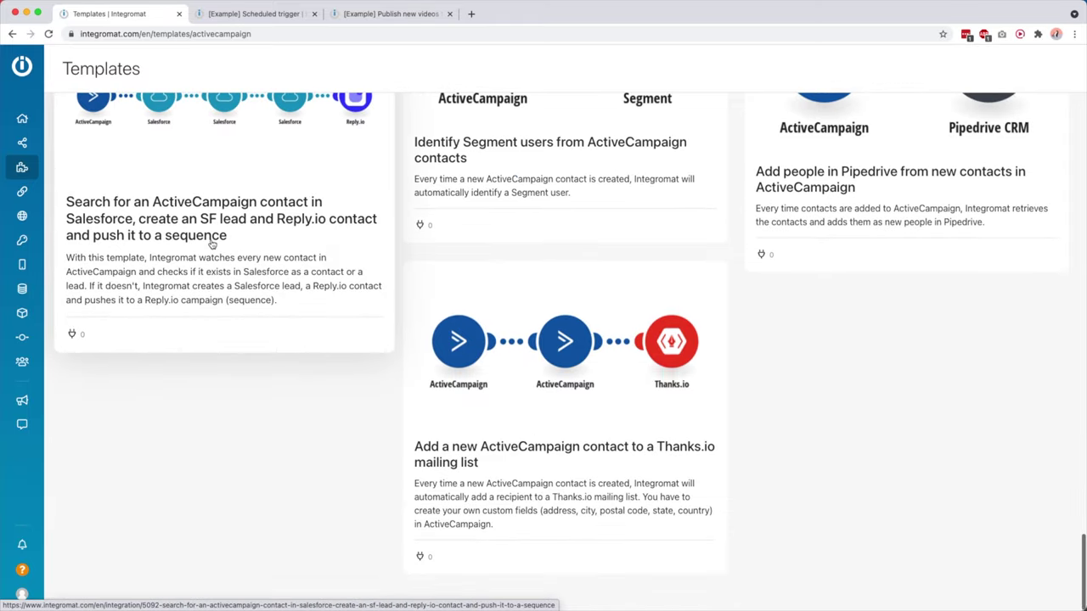
pyautogui.scroll(20, 213, 245)
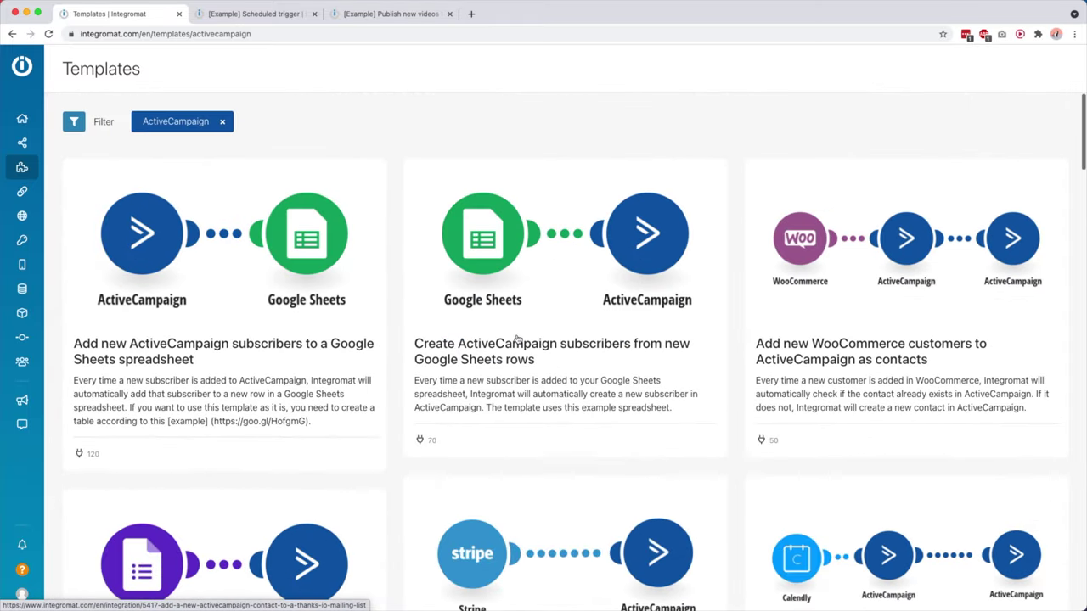
pyautogui.moveTo(51, 174)
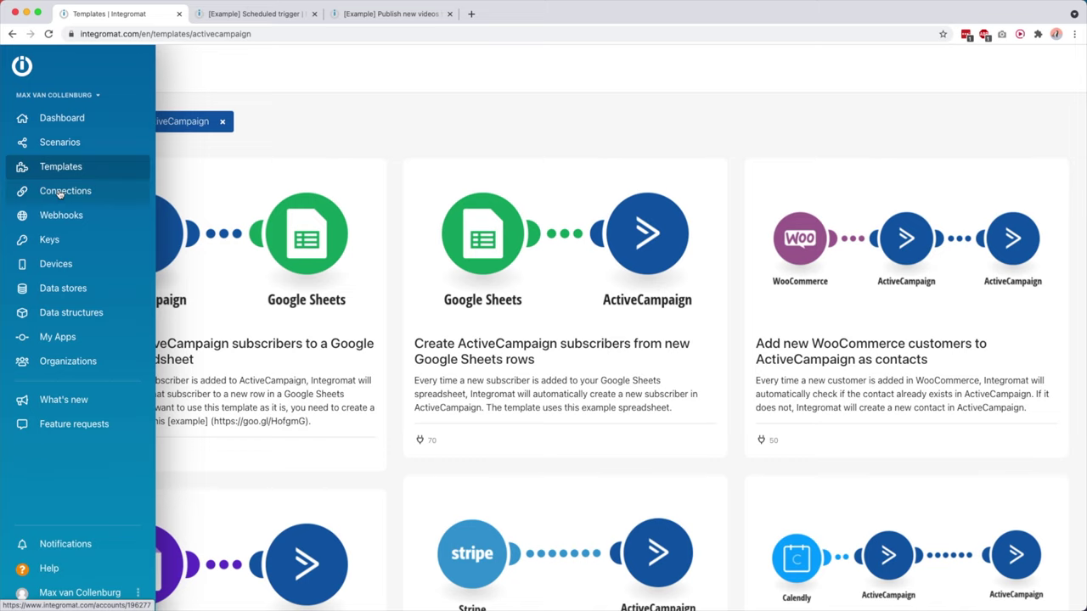
# - In Connections, verify the two ActiveCampaign and the Calendly V1 and V2 connections
pyautogui.click(60, 192)
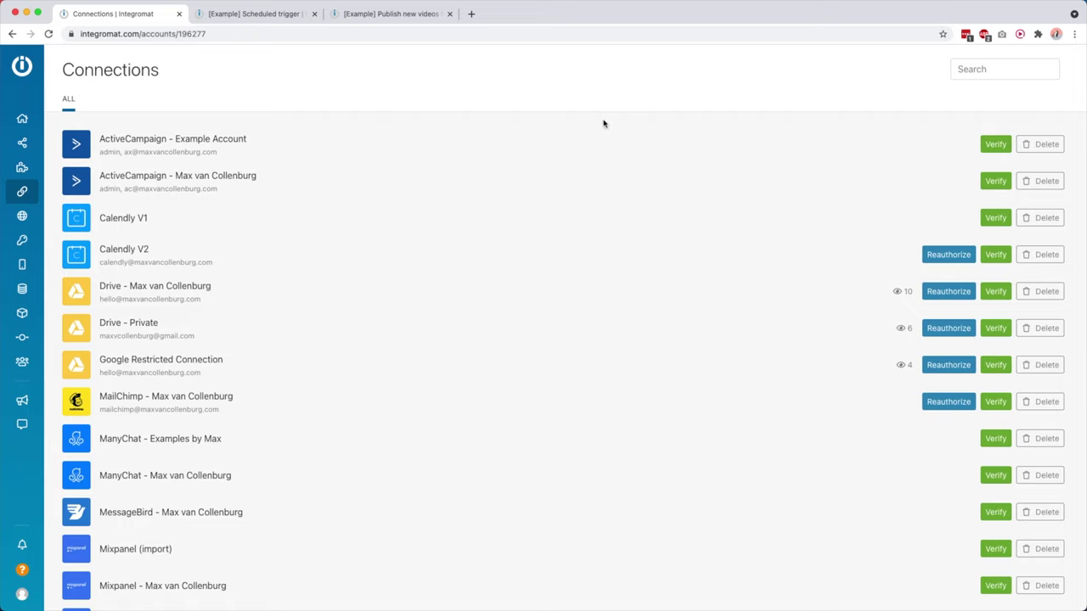
pyautogui.click(997, 143)
pyautogui.click(993, 180)
pyautogui.click(991, 219)
pyautogui.click(996, 254)
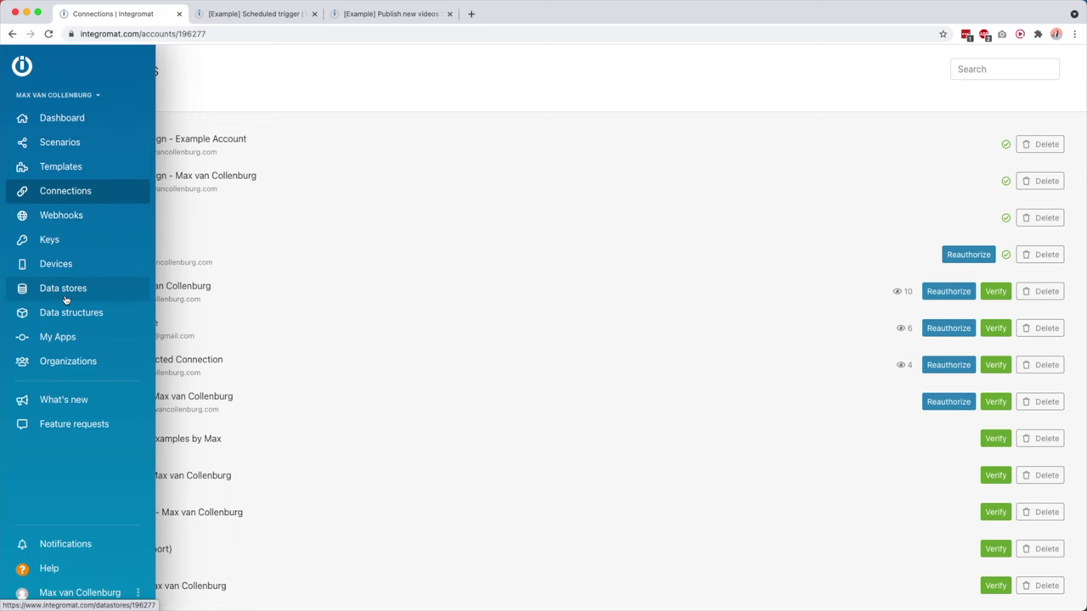
# - Review the Data stores page and then the Notifications list of failed runs
pyautogui.click(65, 299)
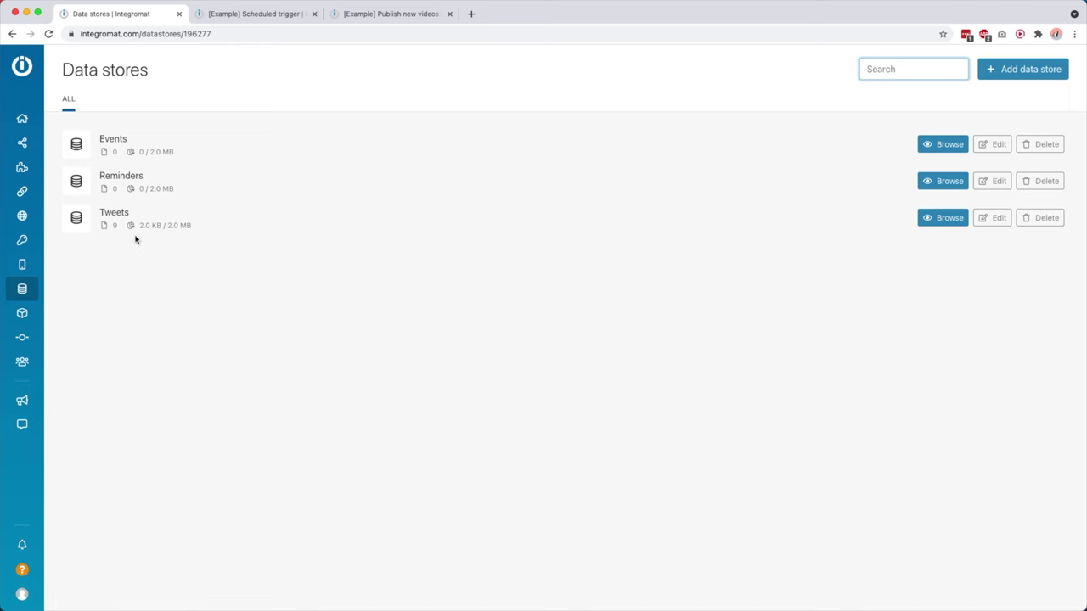
pyautogui.moveTo(24, 288)
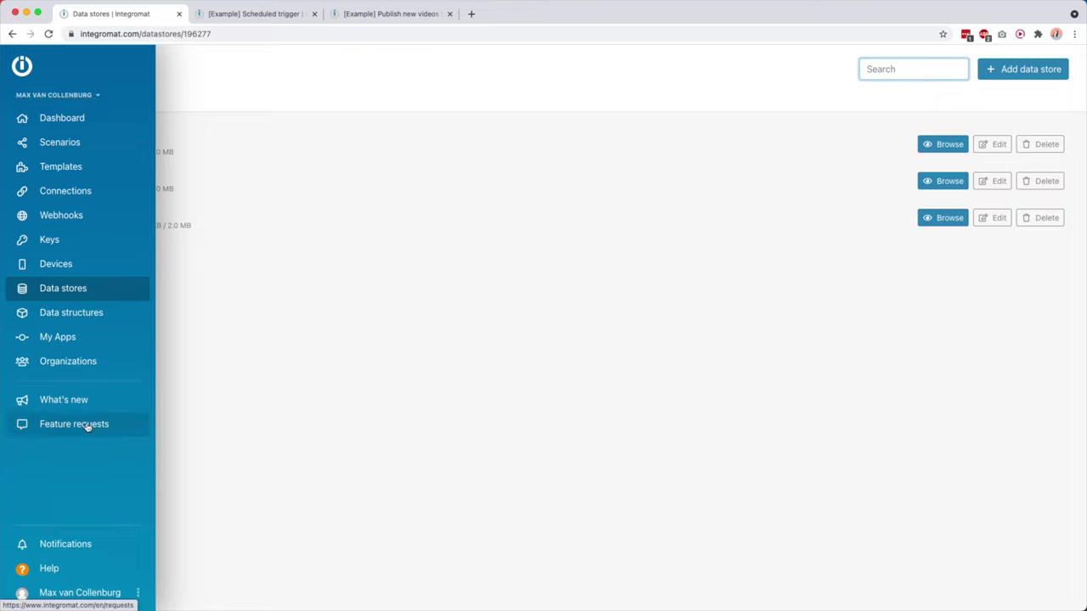
pyautogui.click(61, 547)
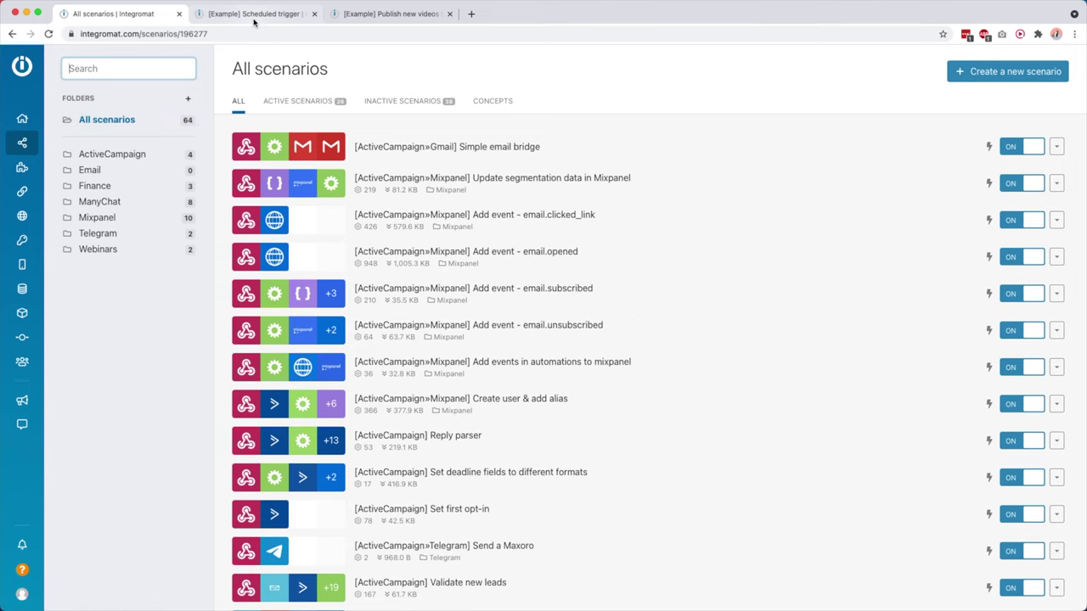
# - Switch to the browser tab holding the [Example] Scheduled trigger scenario editor
pyautogui.click(254, 18)
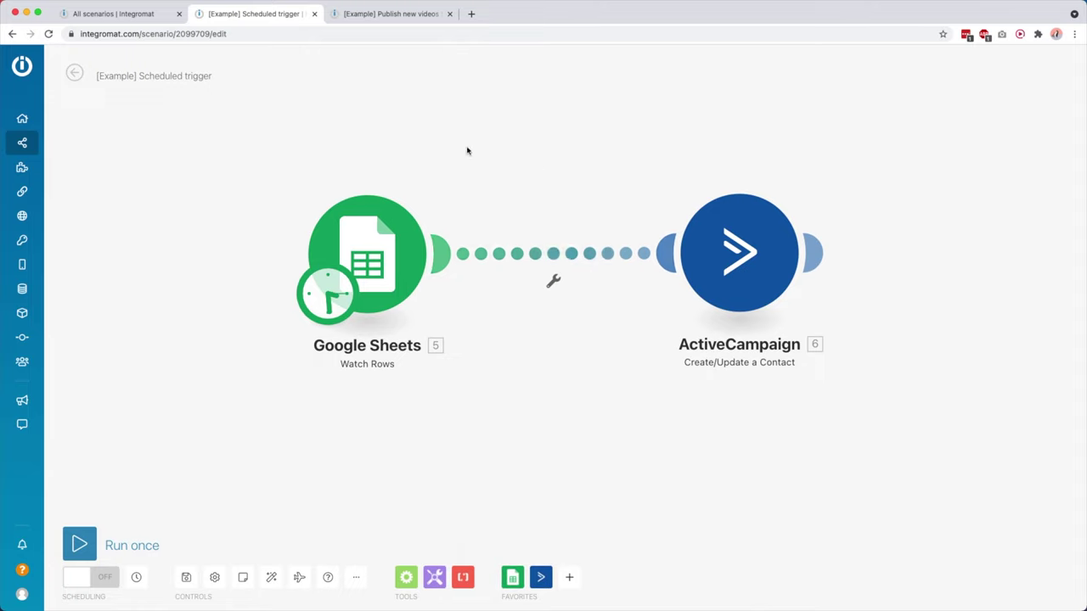
# - Add an ActiveCampaign Create a Contact module from Favorites, then delete it
pyautogui.click(540, 576)
pyautogui.click(633, 85)
pyautogui.click(907, 213)
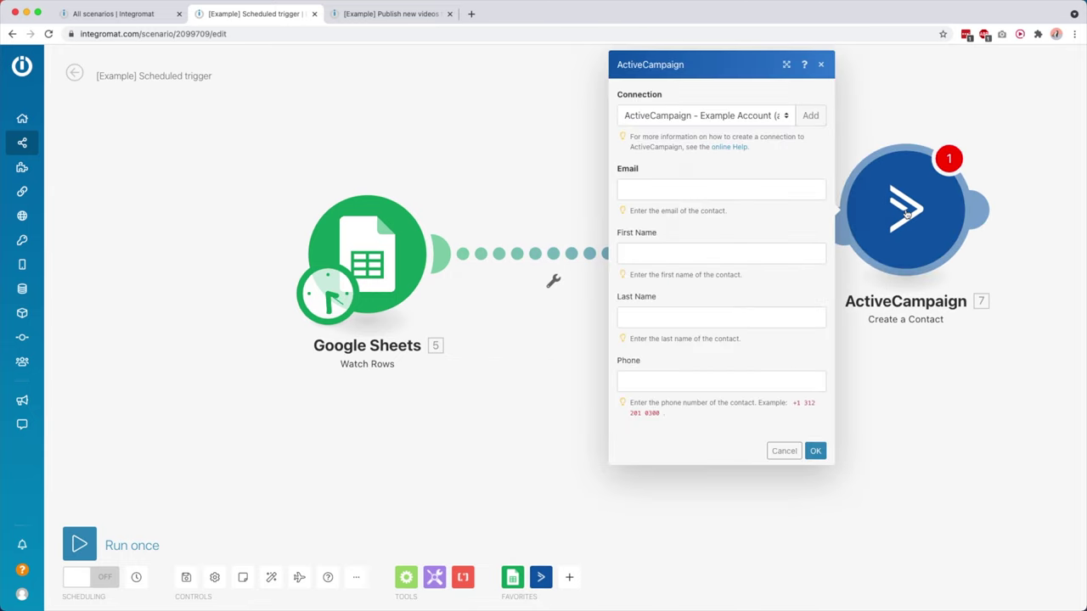
pyautogui.rightClick(907, 212)
pyautogui.click(951, 350)
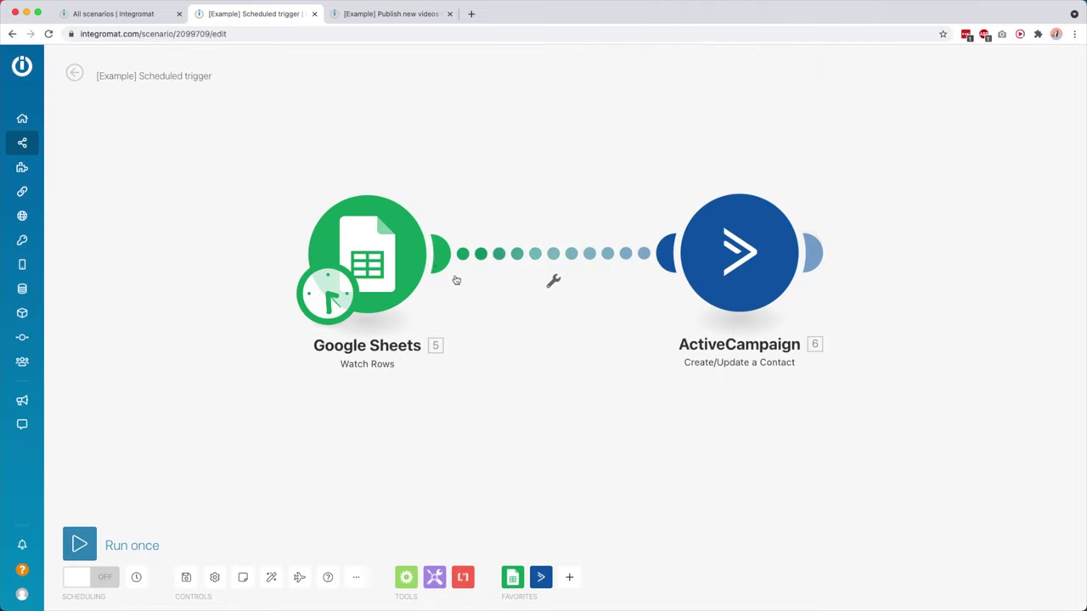
# - Move Google Sheets and ActiveCampaign closer together, discarding an empty placeholder module
pyautogui.moveTo(407, 214); pyautogui.dragTo(247, 211)
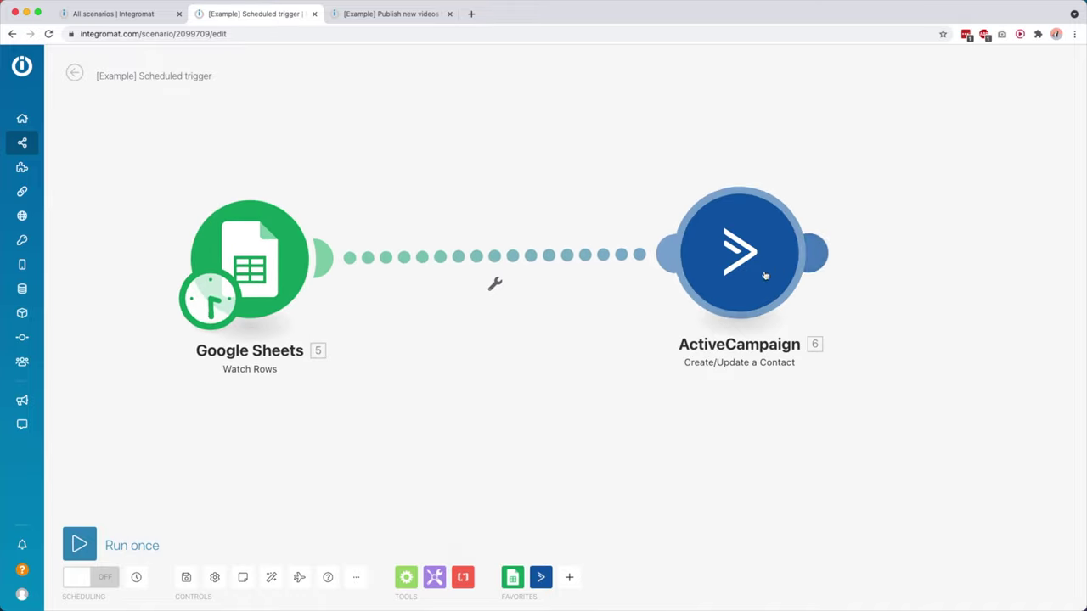
pyautogui.moveTo(751, 265); pyautogui.dragTo(509, 267)
pyautogui.click(561, 244)
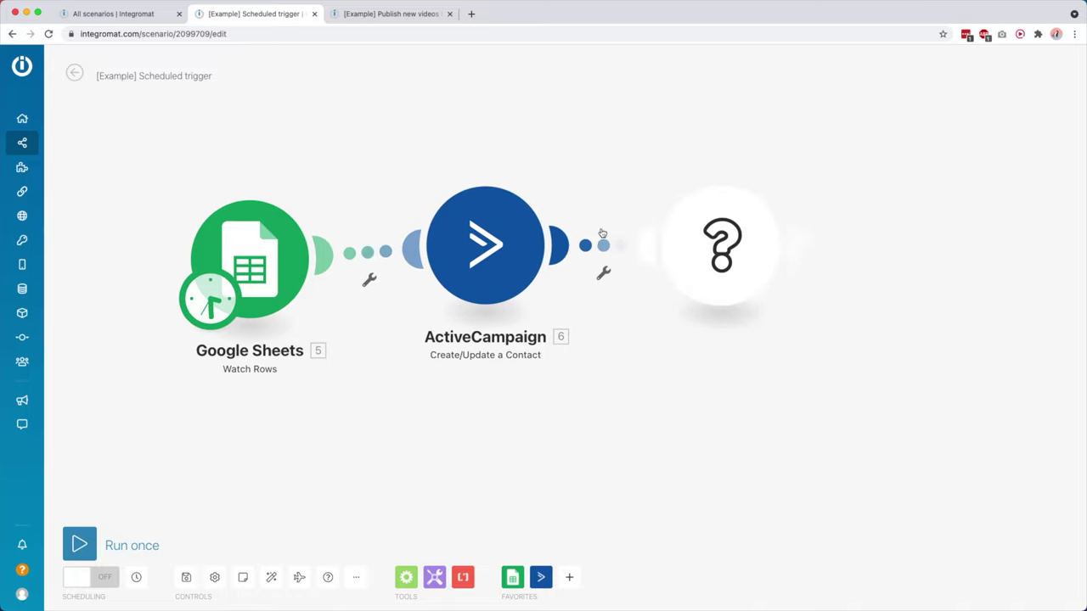
pyautogui.click(934, 136)
pyautogui.moveTo(283, 269); pyautogui.dragTo(256, 273)
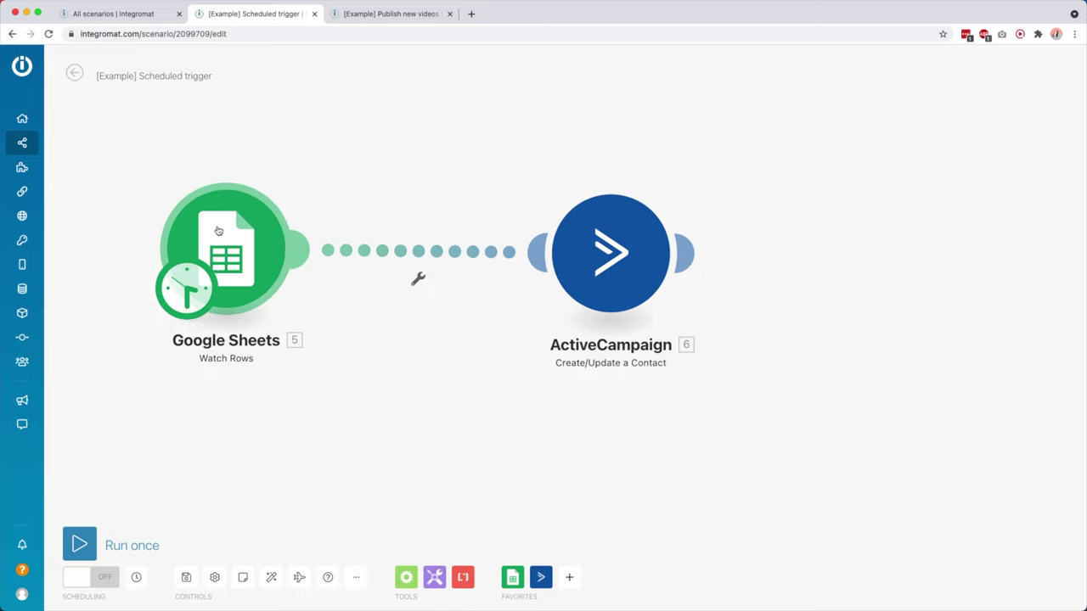
pyautogui.moveTo(185, 289); pyautogui.dragTo(212, 295)
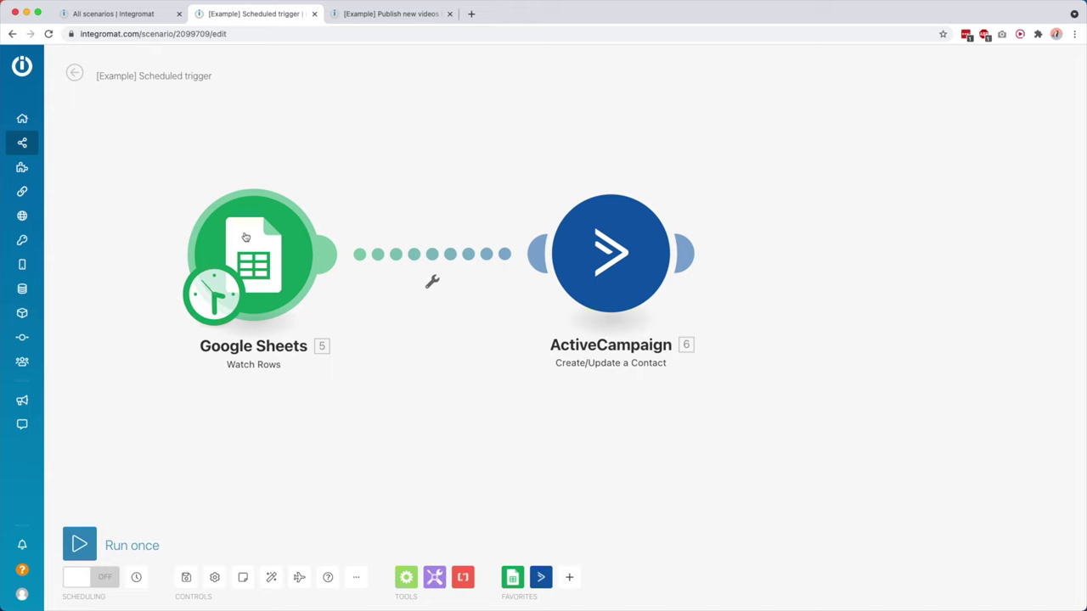
# - Inspect the schedule and Google Sheets settings, then shift both modules left on the canvas
pyautogui.click(221, 290)
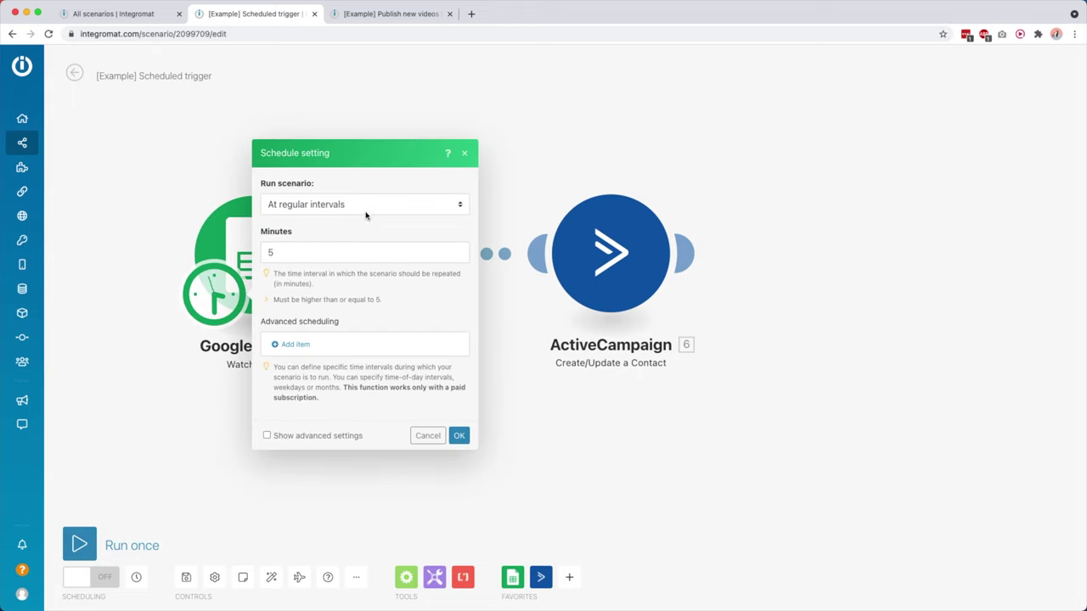
pyautogui.click(126, 214)
pyautogui.moveTo(275, 230)
pyautogui.mouseDown()
pyautogui.moveTo(294, 264)
pyautogui.moveTo(272, 225)
pyautogui.mouseUp()
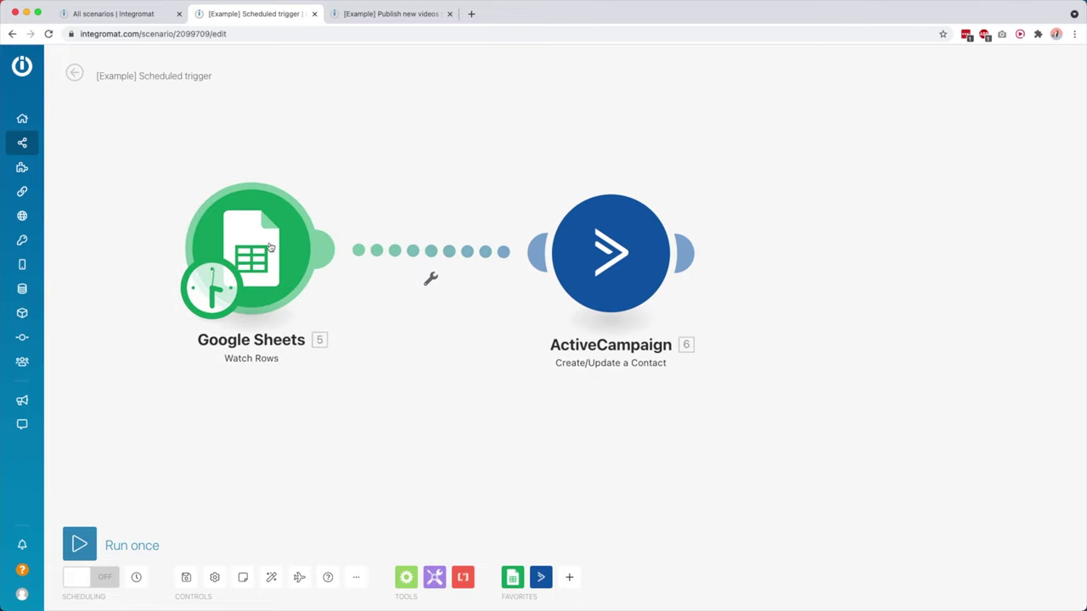
pyautogui.click(249, 229)
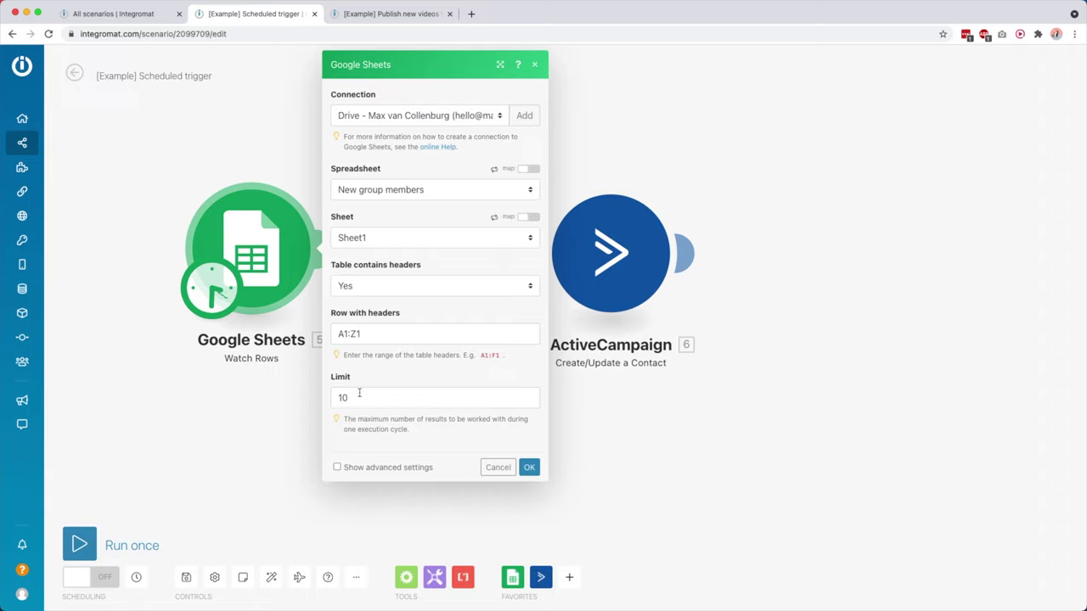
pyautogui.click(273, 389)
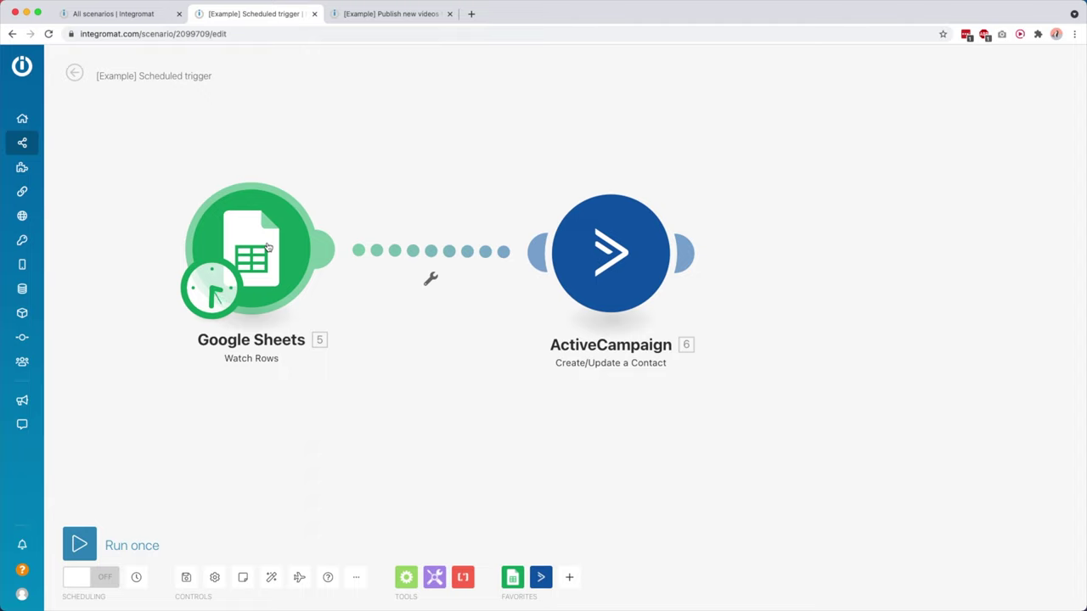
pyautogui.moveTo(269, 246); pyautogui.dragTo(133, 234)
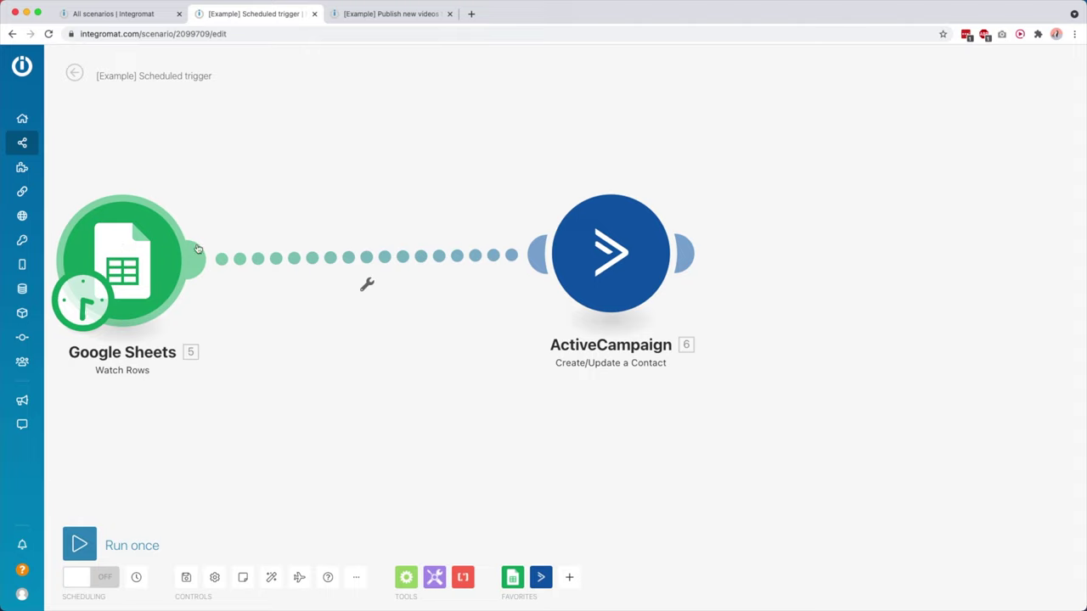
pyautogui.moveTo(587, 252); pyautogui.dragTo(549, 252)
# - In the ActiveCampaign contact settings, review the Email mapping and clear the First Name field
pyautogui.click(548, 252)
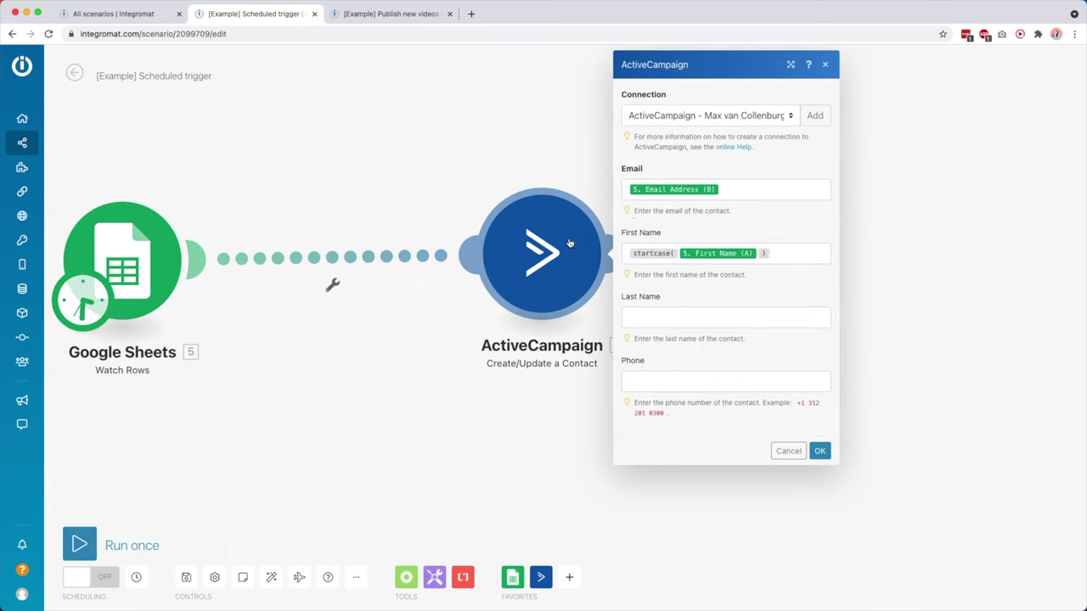
pyautogui.click(727, 189)
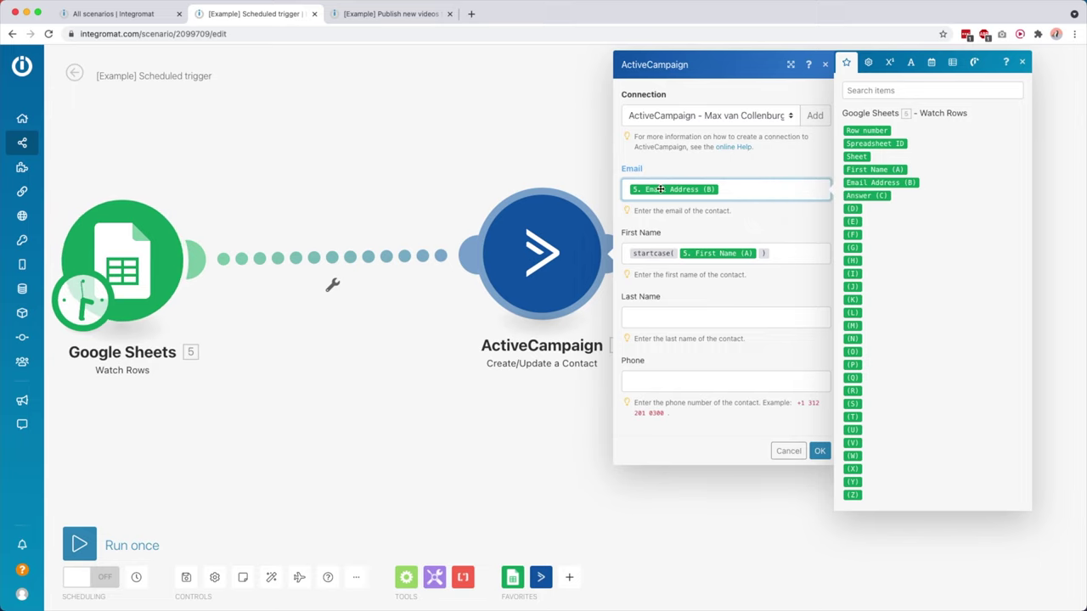
pyautogui.moveTo(646, 255)
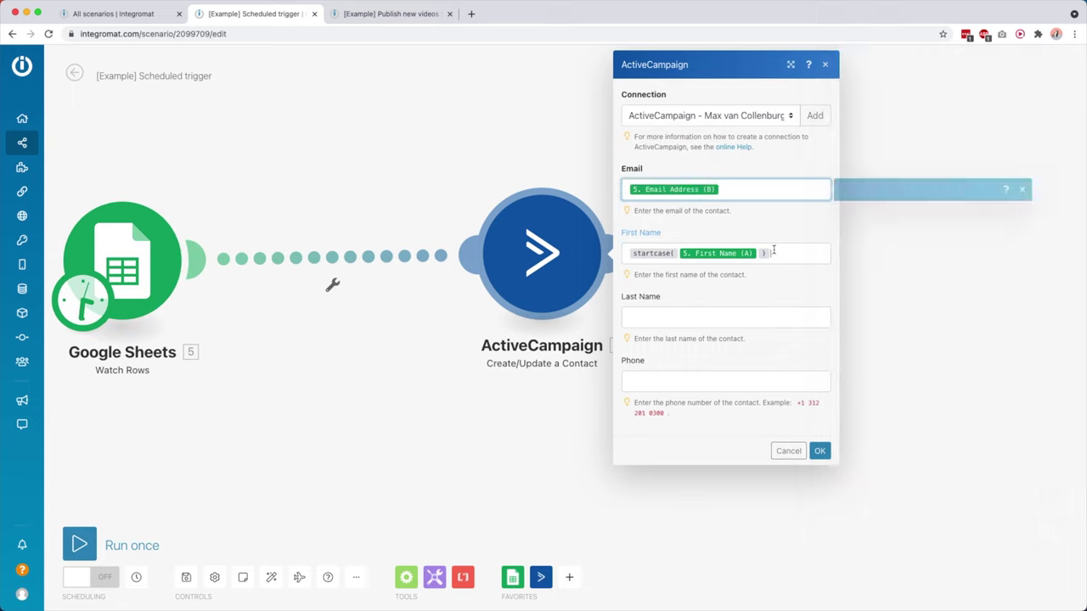
pyautogui.click(734, 252)
pyautogui.press('super+a')
pyautogui.press('BackSpace')
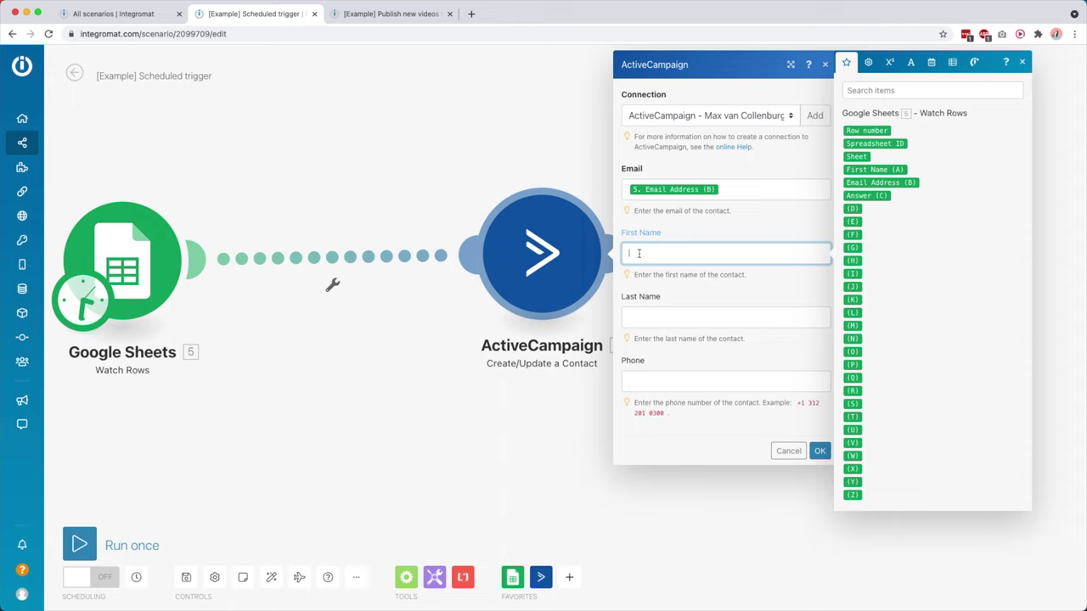
# - Browse the function tabs and insert startcase from Text functions into First Name
pyautogui.click(868, 63)
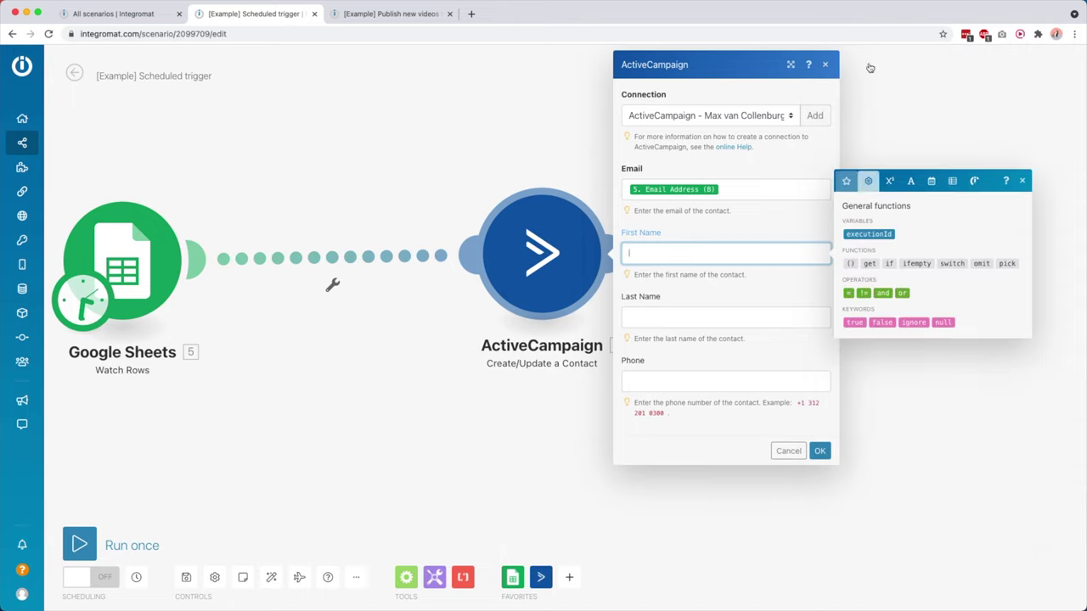
pyautogui.click(889, 180)
pyautogui.click(909, 181)
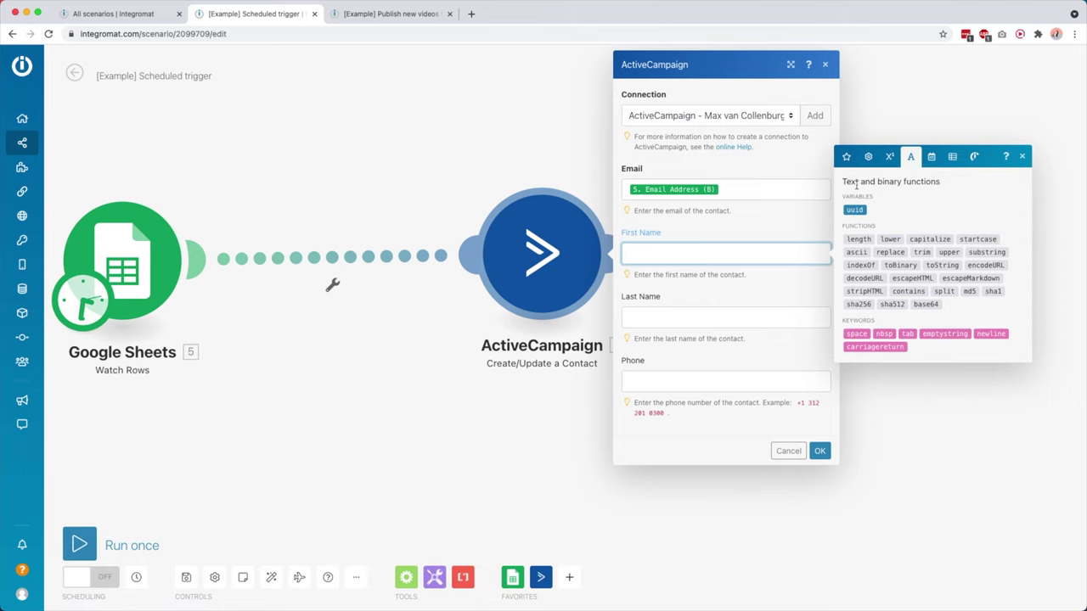
pyautogui.click(931, 157)
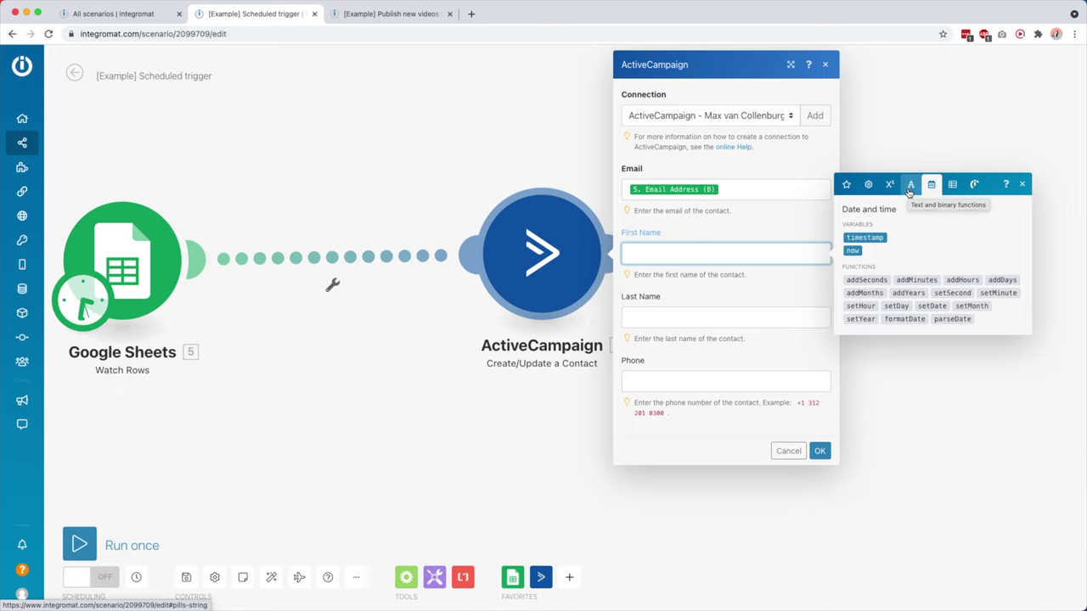
pyautogui.click(911, 187)
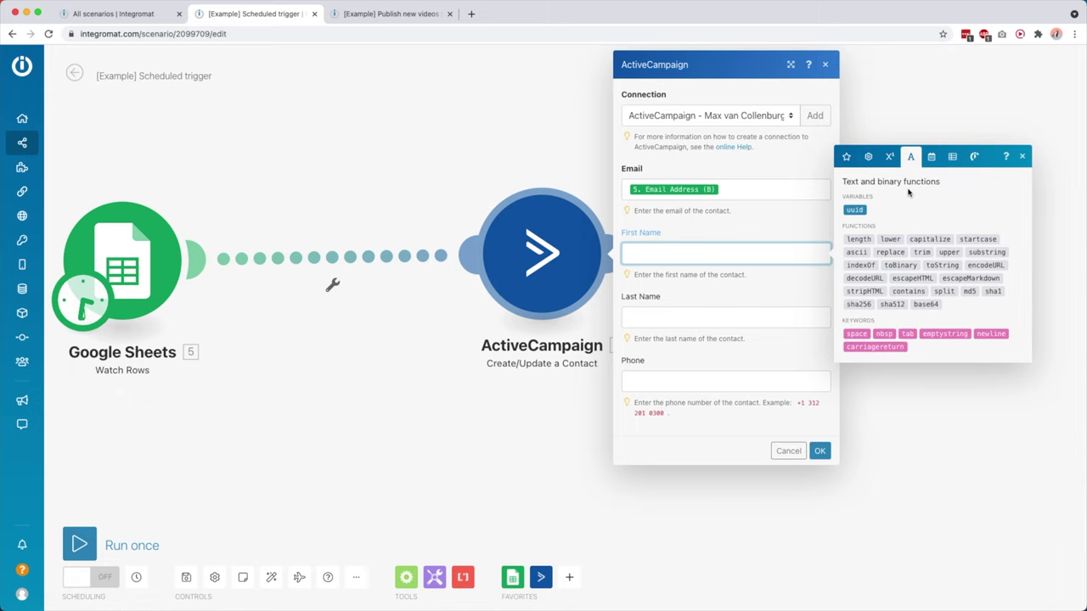
pyautogui.moveTo(971, 238)
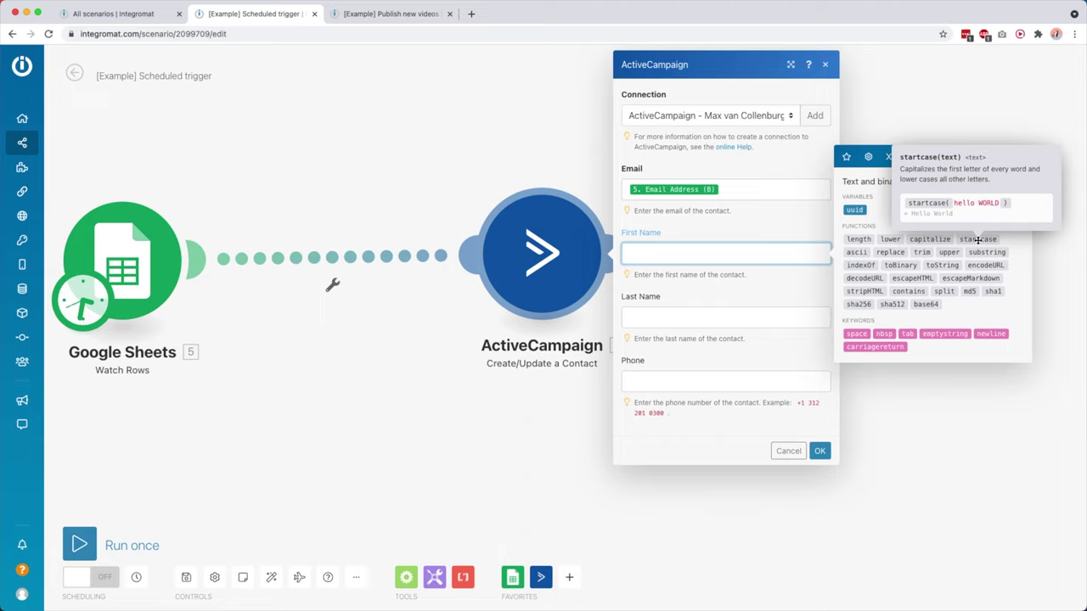
pyautogui.click(973, 240)
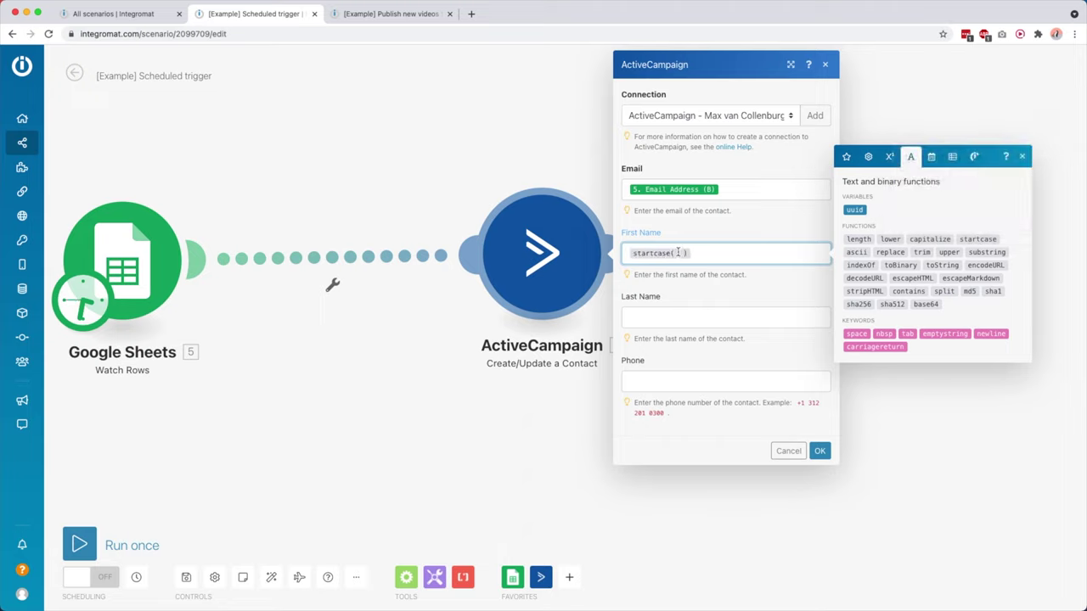
# - Map 5. First Name (A) inside startcase and confirm the contact settings
pyautogui.click(846, 156)
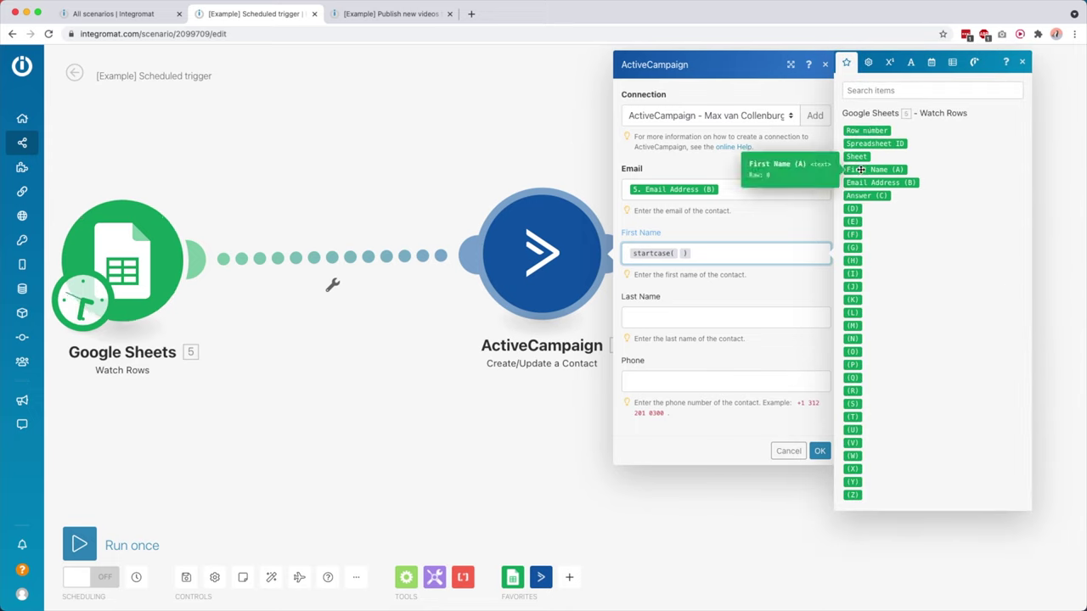
pyautogui.click(861, 169)
pyautogui.click(812, 364)
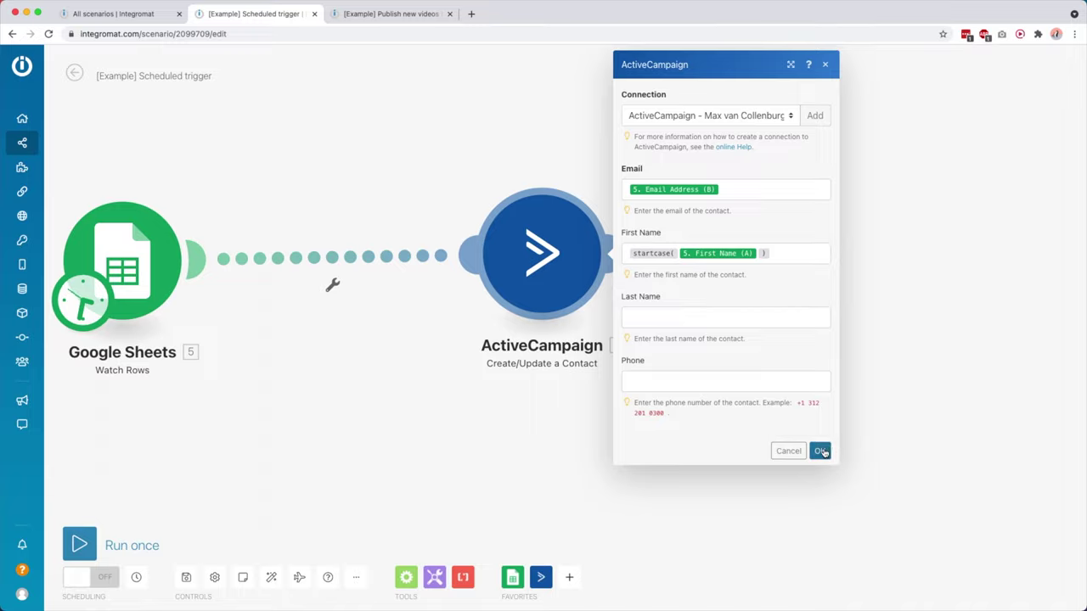
pyautogui.click(820, 451)
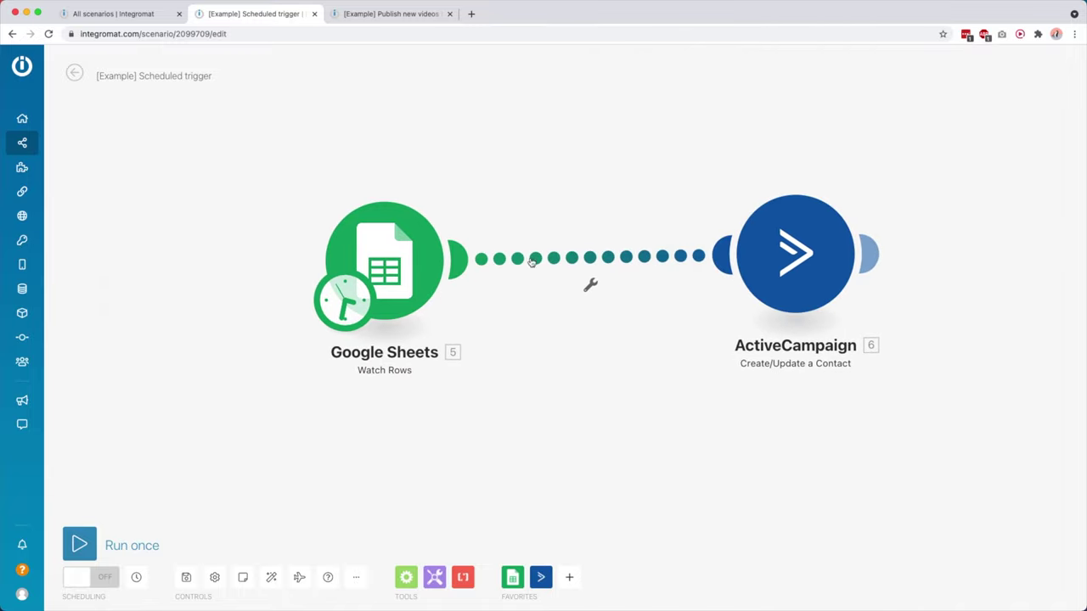
# - Add a route filter: Email Address (B) Contains (case insensitive) '@'
pyautogui.click(558, 257)
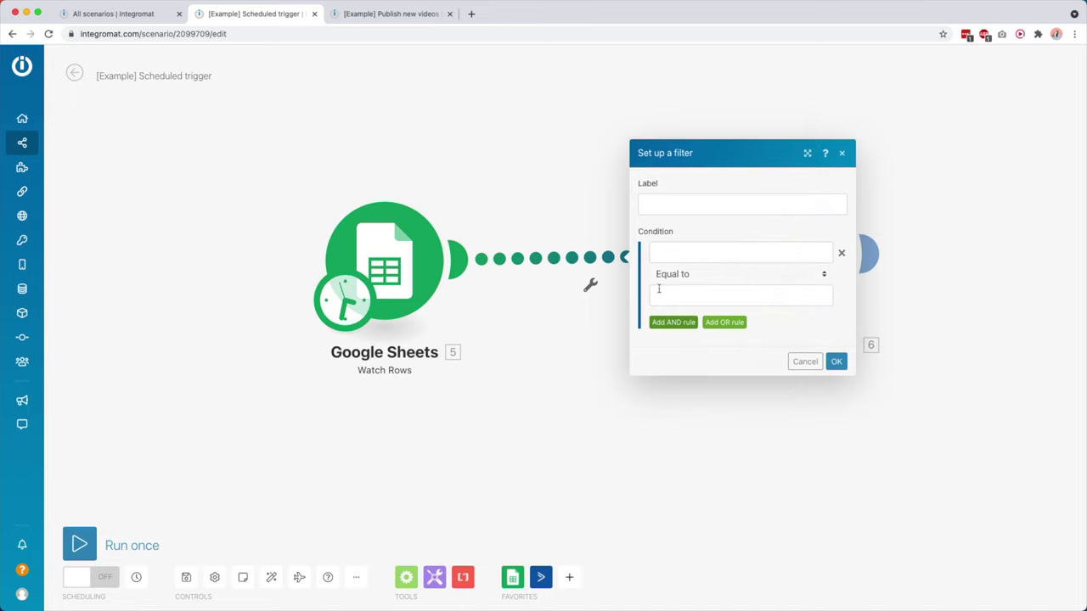
pyautogui.click(675, 254)
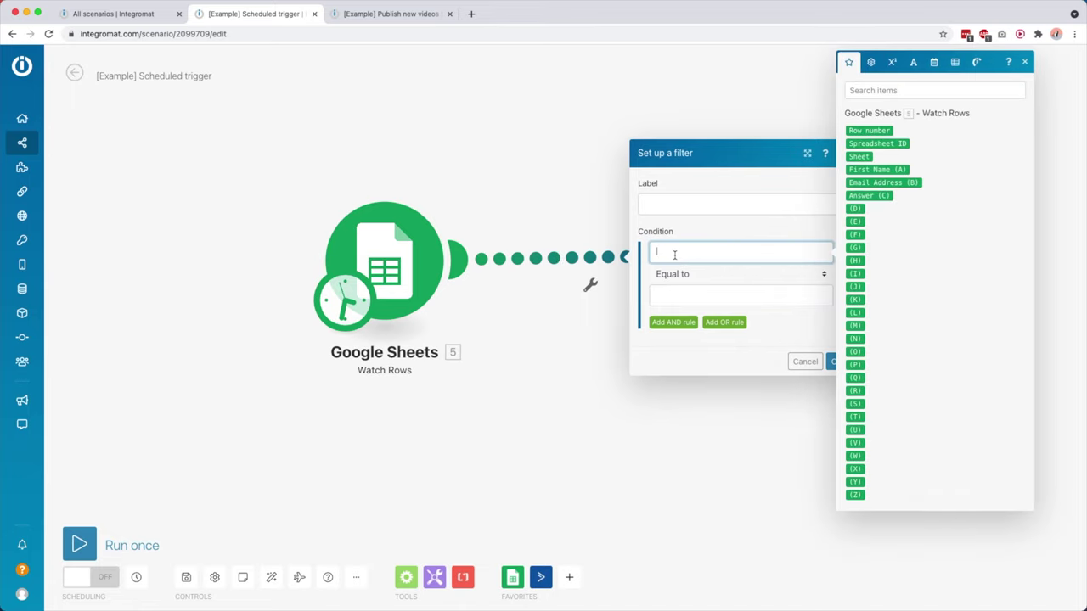
pyautogui.click(879, 184)
pyautogui.click(740, 275)
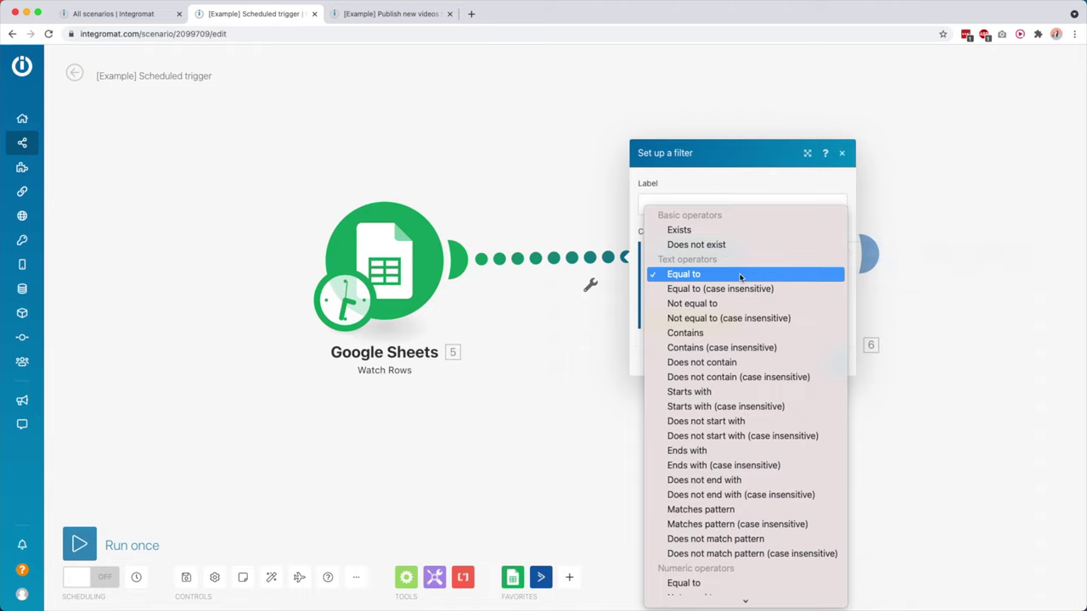
pyautogui.click(724, 348)
pyautogui.click(686, 295)
pyautogui.write('@')
pyautogui.click(690, 344)
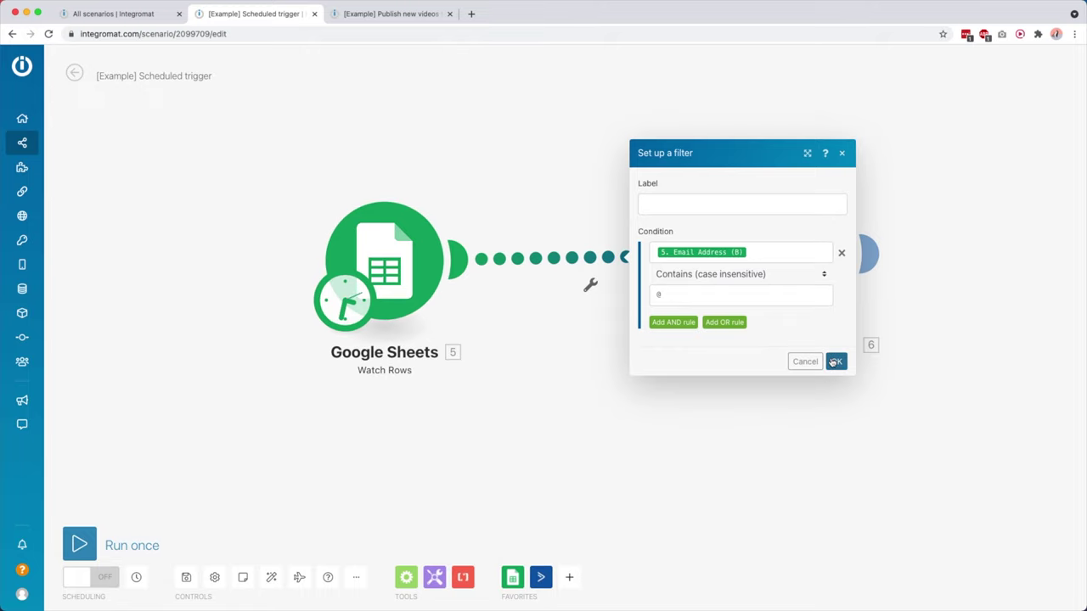
pyautogui.click(834, 362)
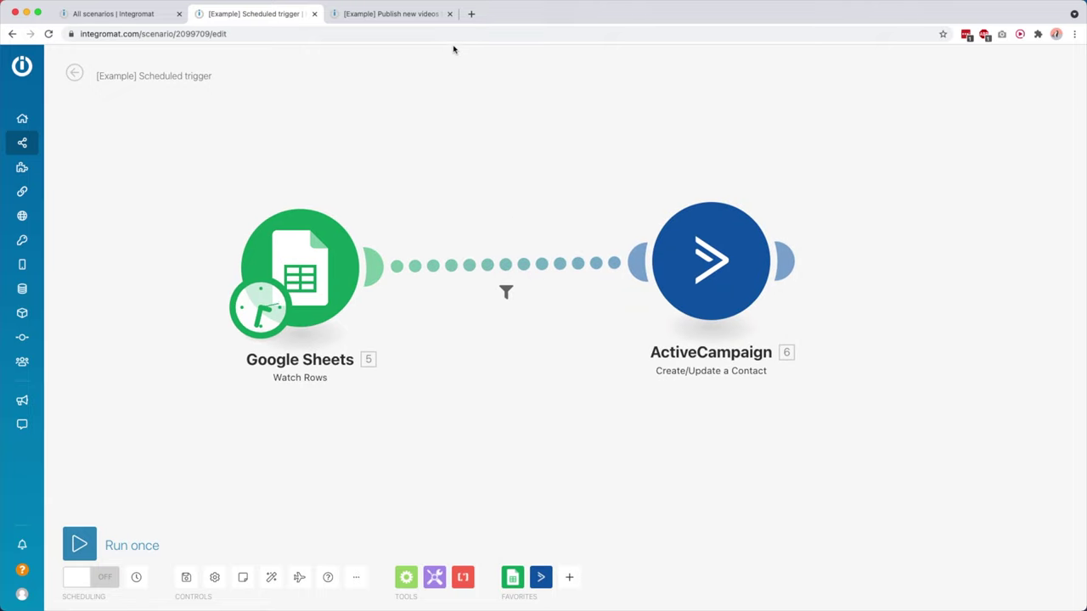
# - In the Publish new videos to Twitter & Facebook scenario, move YouTube RSS toward the Router and check its schedule
pyautogui.click(420, 22)
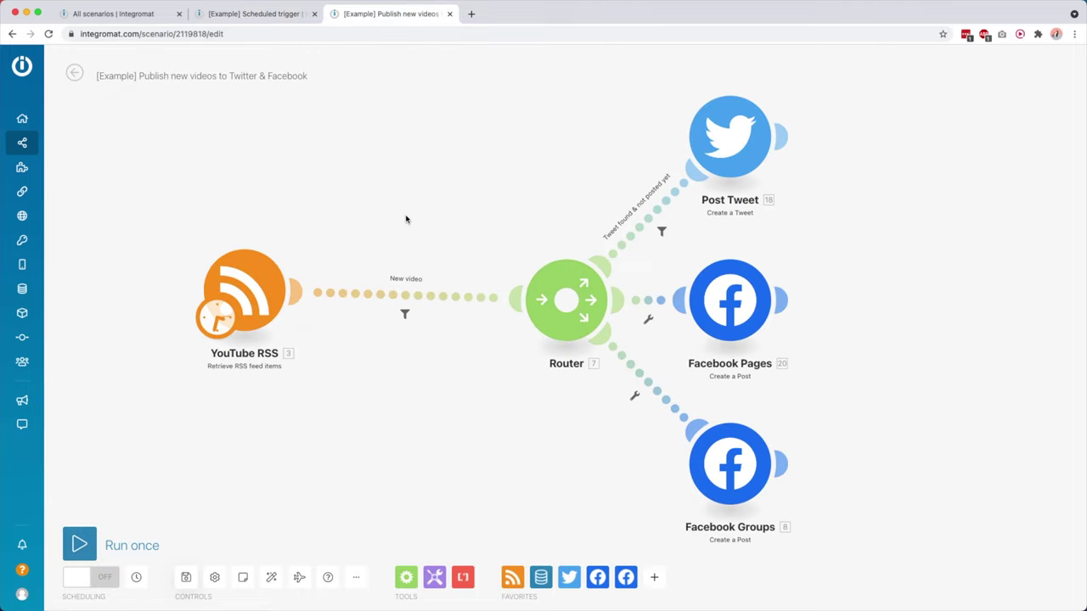
pyautogui.moveTo(298, 347); pyautogui.dragTo(324, 345)
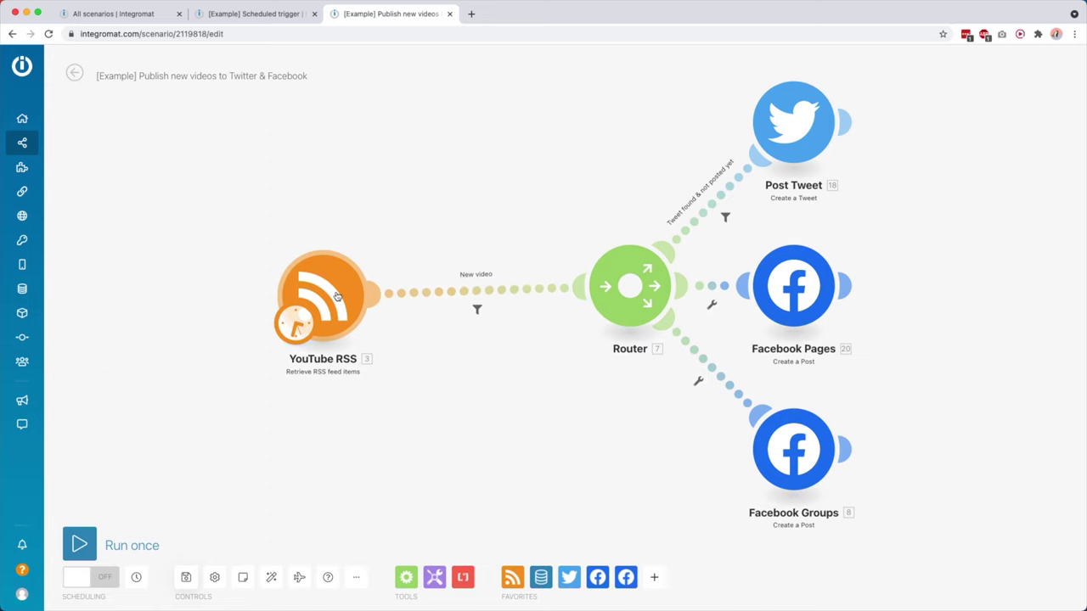
pyautogui.click(294, 322)
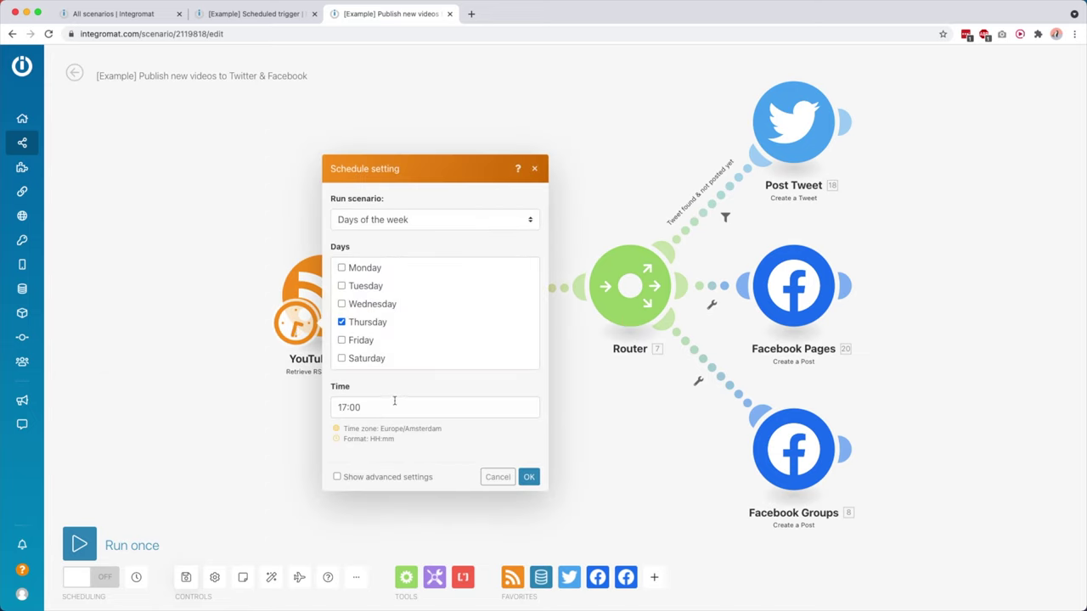
pyautogui.click(236, 381)
# - Shift YouTube RSS and the Router left, then nudge Post Tweet, Facebook Pages and Facebook Groups into place
pyautogui.moveTo(334, 298); pyautogui.dragTo(221, 296)
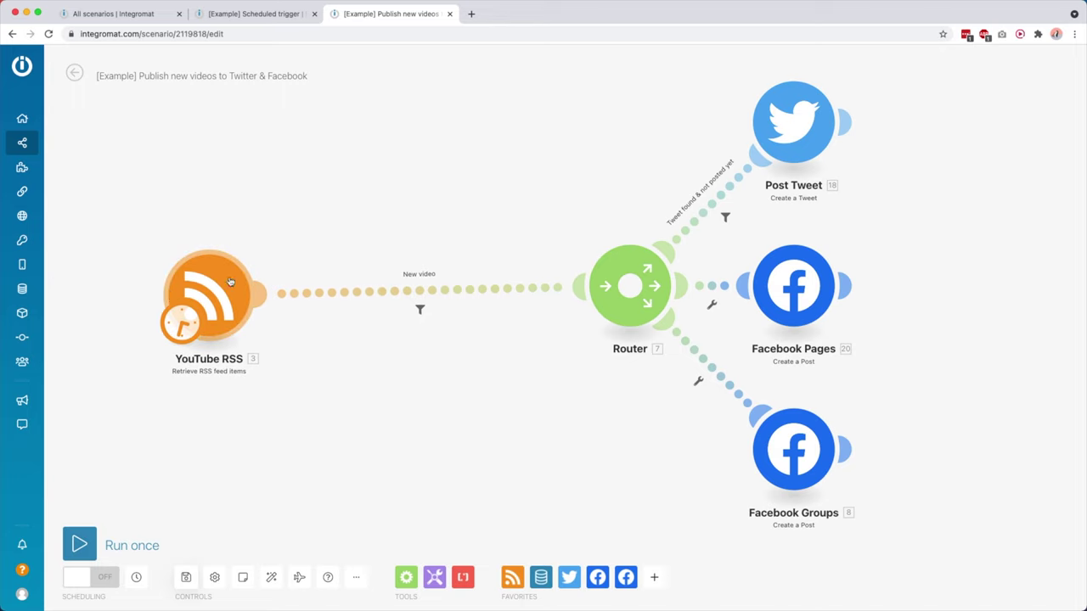
pyautogui.moveTo(625, 258); pyautogui.dragTo(485, 269)
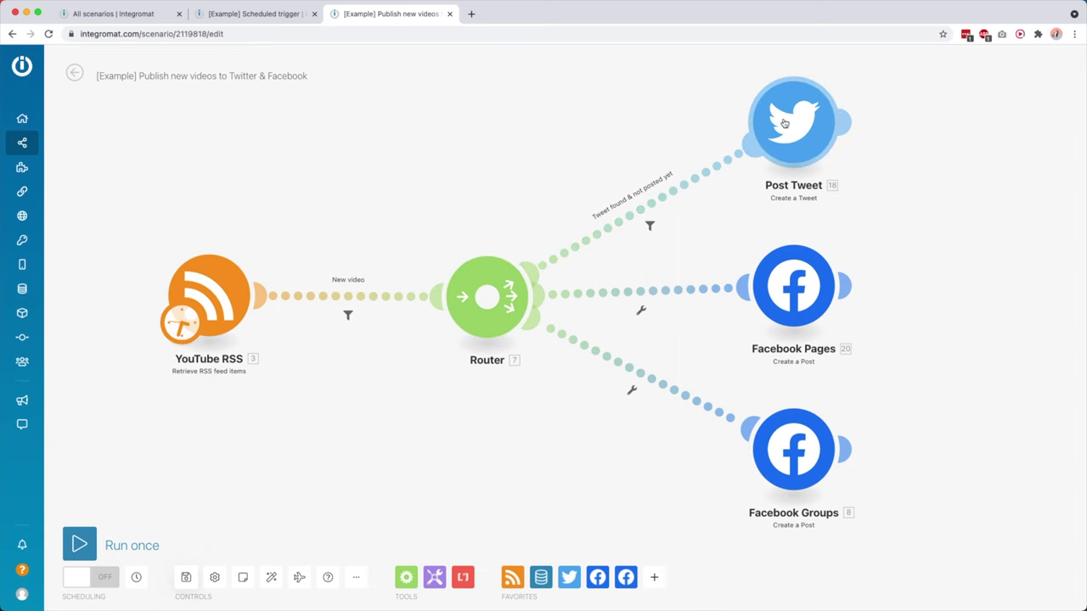
pyautogui.moveTo(752, 133); pyautogui.dragTo(784, 137)
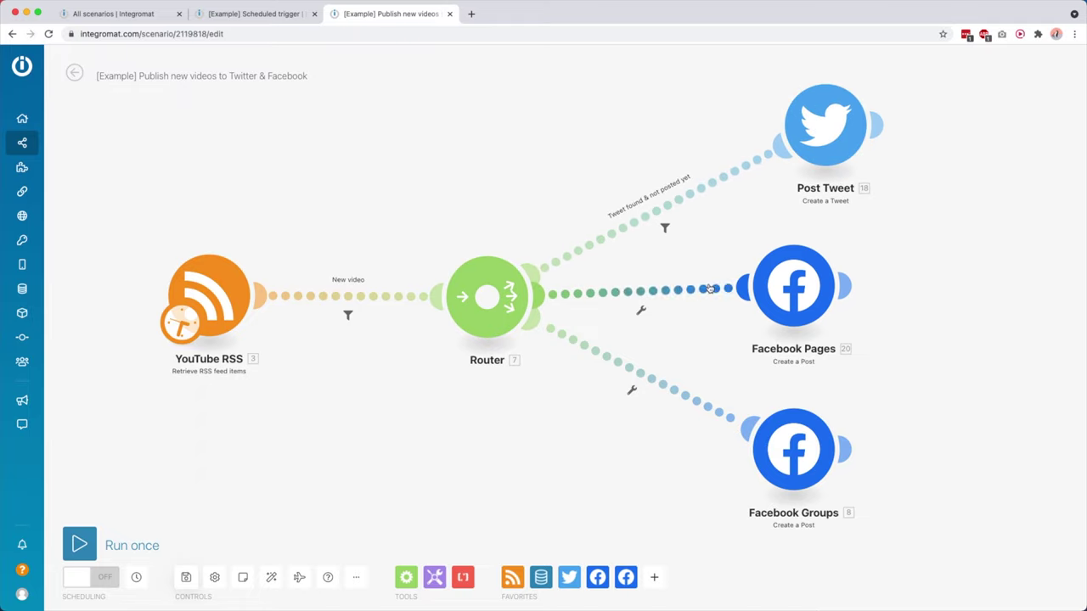
pyautogui.moveTo(812, 298); pyautogui.dragTo(821, 291)
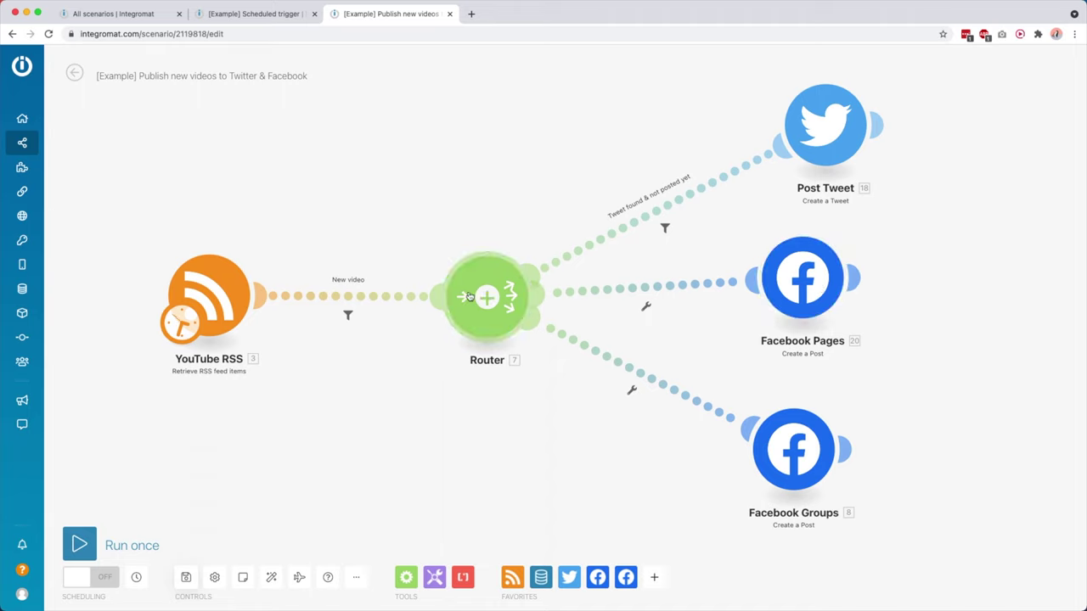
pyautogui.moveTo(807, 452)
pyautogui.mouseDown()
pyautogui.moveTo(843, 459)
pyautogui.moveTo(801, 456)
pyautogui.moveTo(808, 433)
pyautogui.mouseUp()
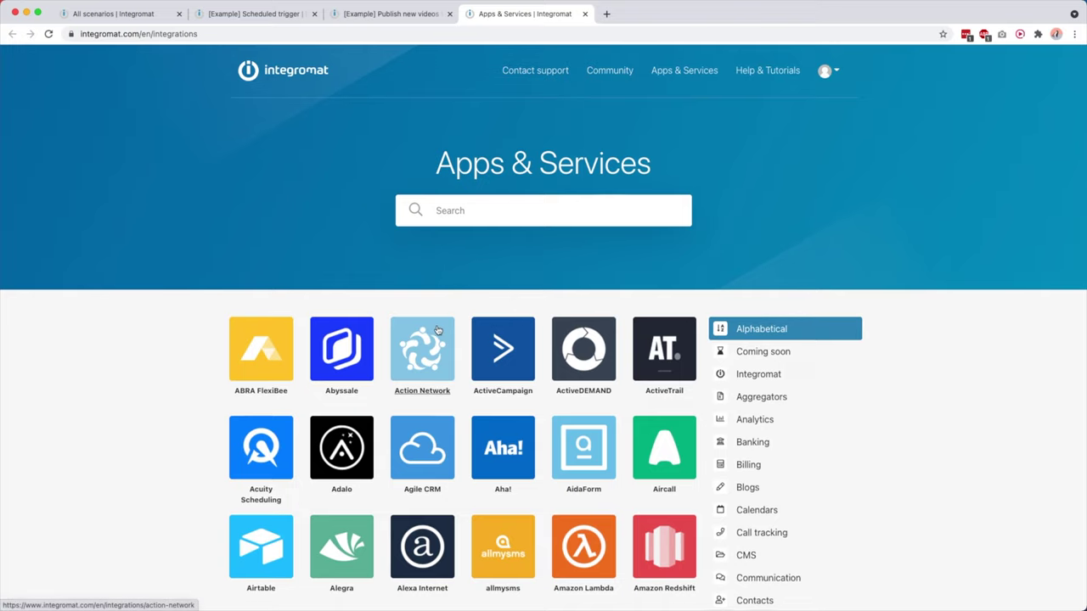
pyautogui.scroll(-20, 429, 340)
pyautogui.scroll(-20, 439, 332)
pyautogui.scroll(-10, 438, 330)
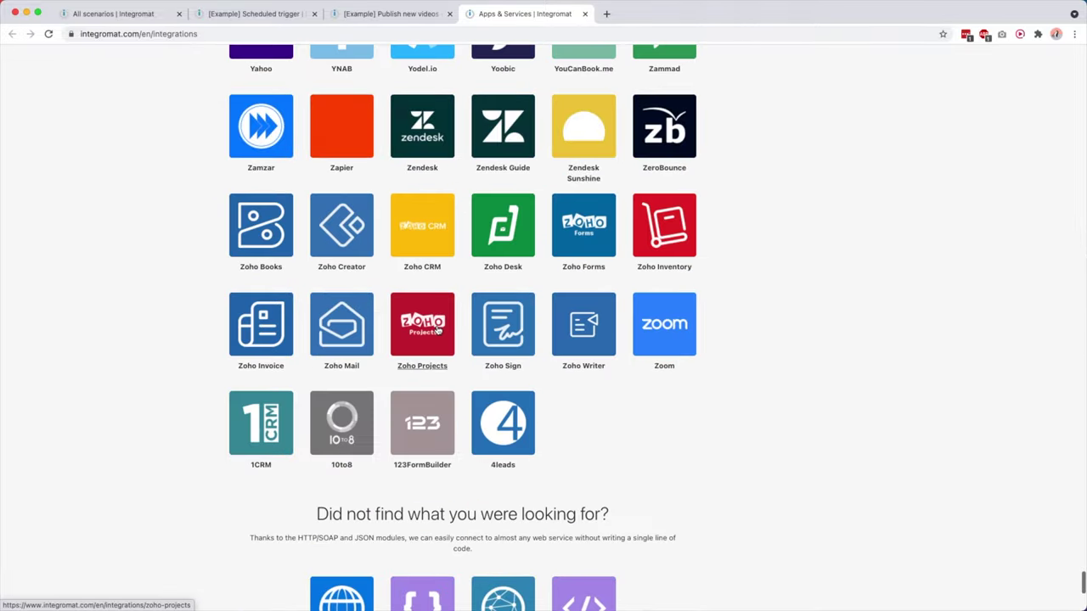
pyautogui.scroll(20, 628, 255)
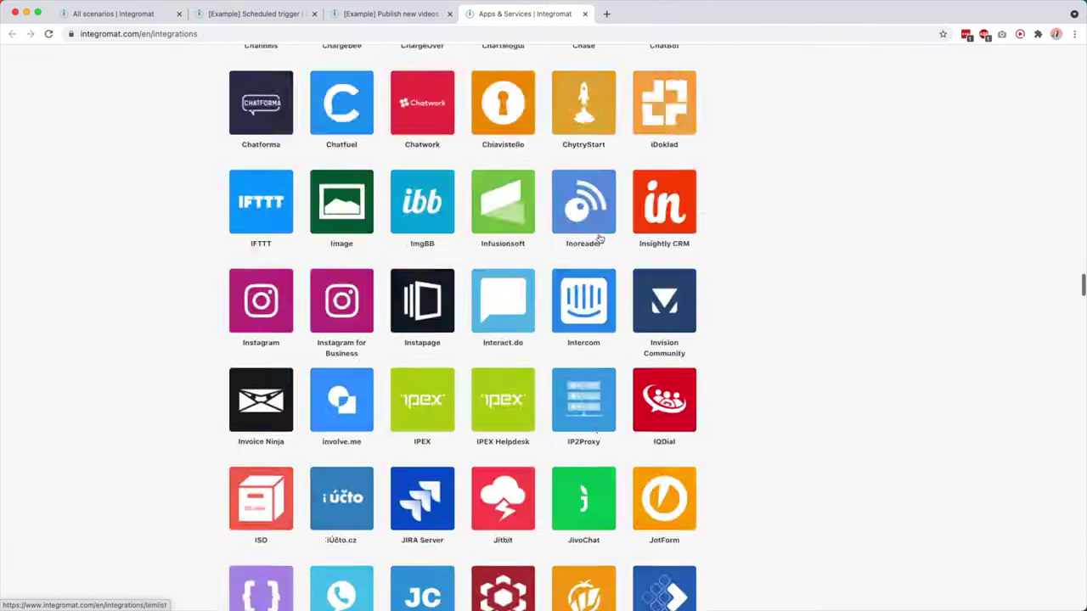
pyautogui.scroll(20, 599, 238)
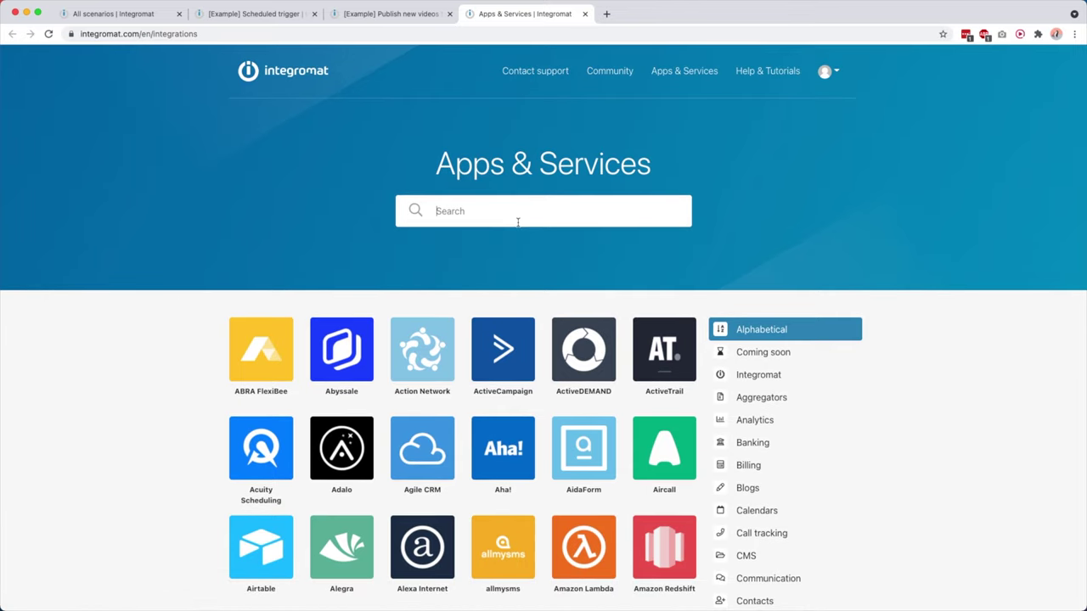
pyautogui.write('mailchi')
pyautogui.press('super+a')
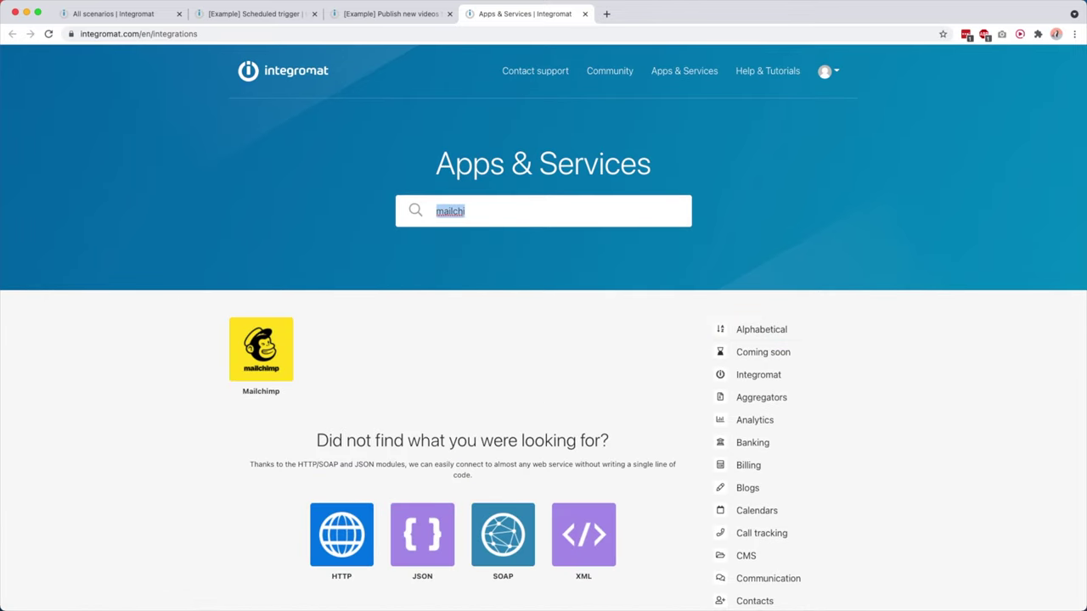
pyautogui.write('google shee')
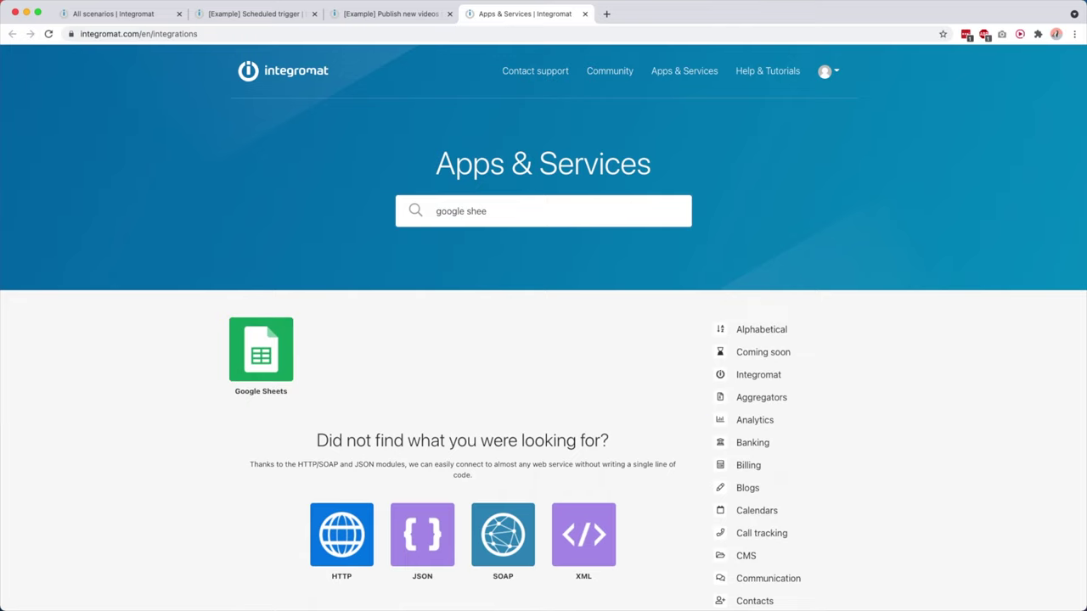
pyautogui.press('super+a')
pyautogui.write('thrive')
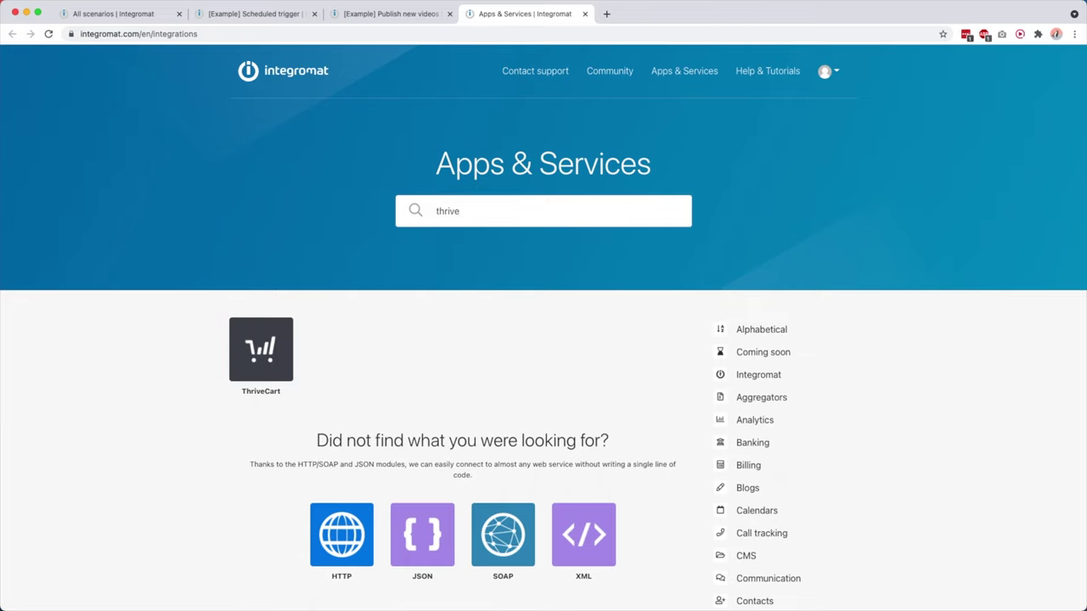
pyautogui.press('super+a')
pyautogui.write('docs')
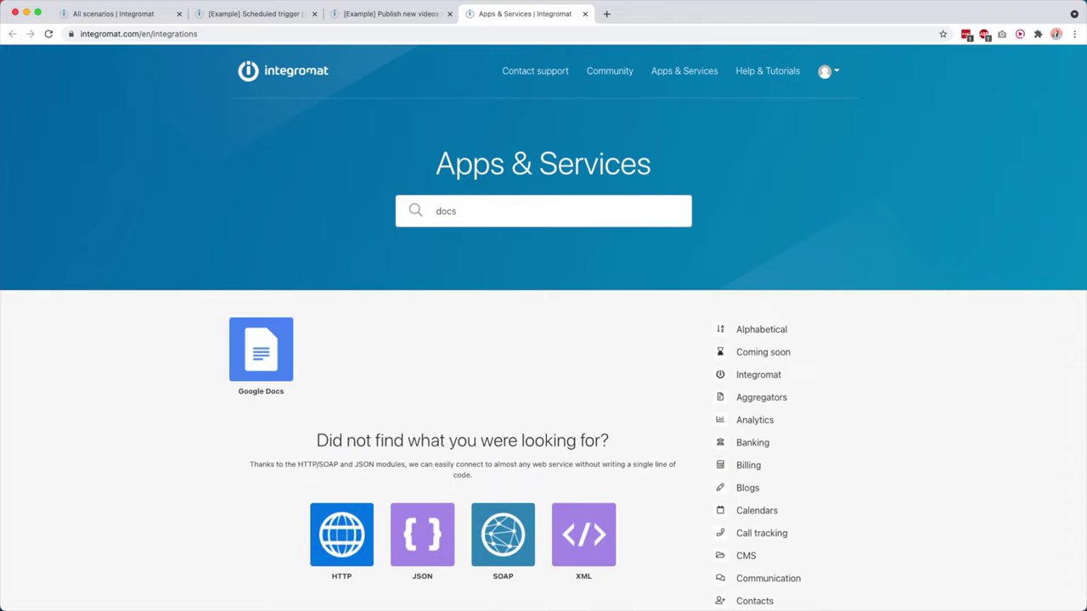
pyautogui.press('super+a')
pyautogui.write('androi')
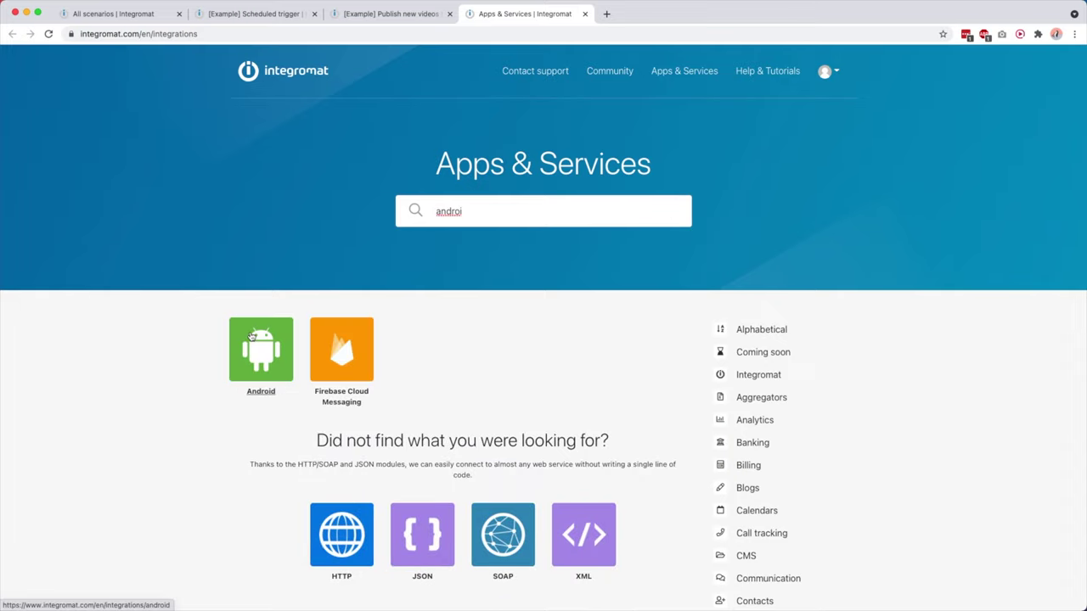
pyautogui.press('BackSpace')
pyautogui.scroll(-3, 452, 423)
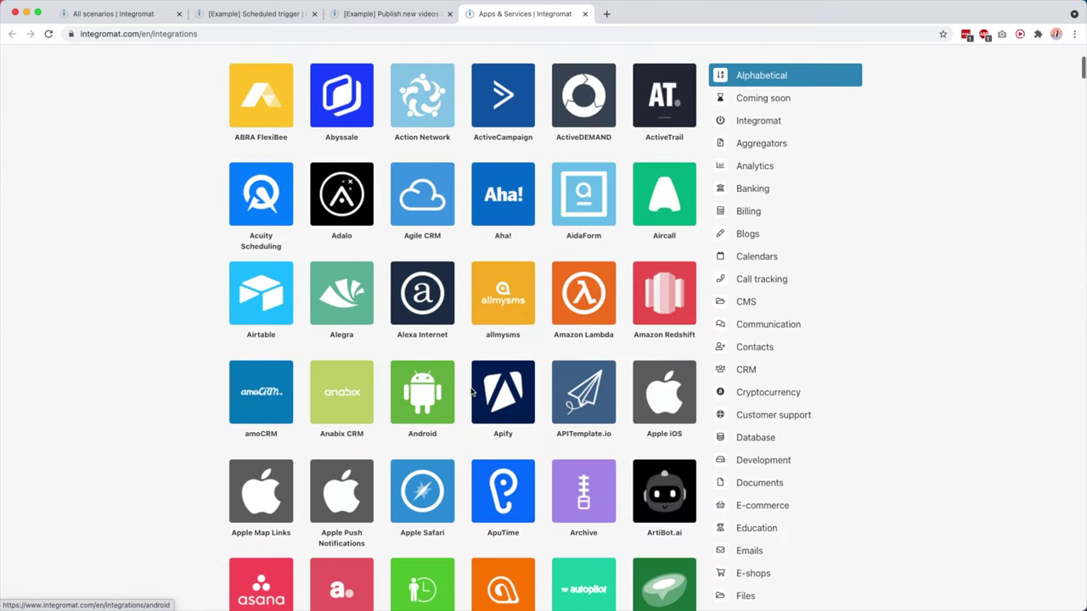
pyautogui.scroll(3, 532, 398)
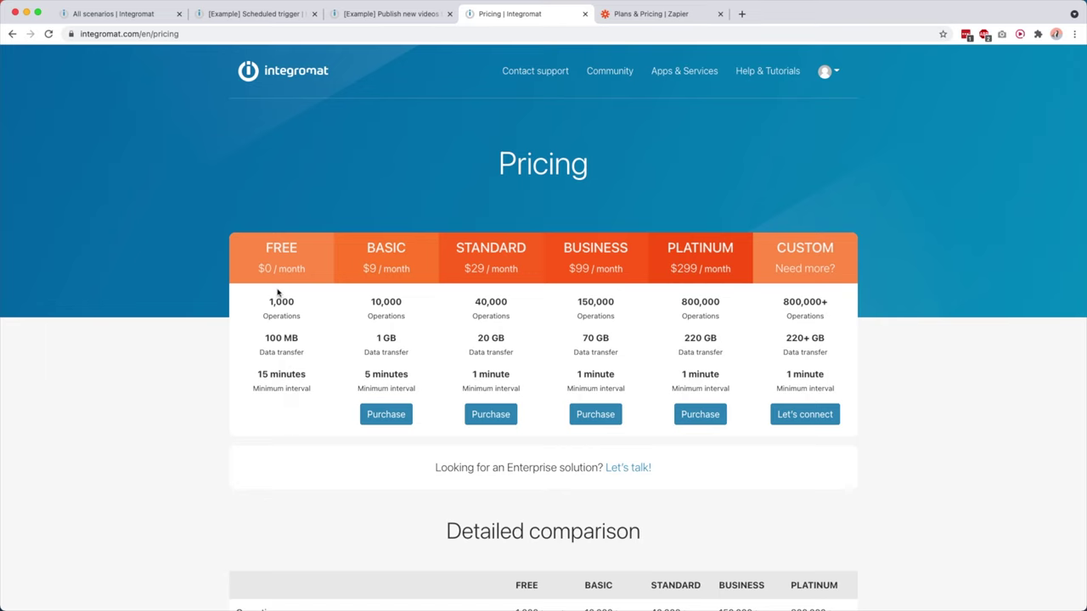
# - Switch to the [Example] Scheduled trigger scenario
pyautogui.click(251, 14)
# - Place the Google Sheets and ActiveCampaign modules side by side, then glance at the Publish new videos scenario
pyautogui.moveTo(343, 260); pyautogui.dragTo(296, 243)
pyautogui.moveTo(604, 257); pyautogui.dragTo(584, 203)
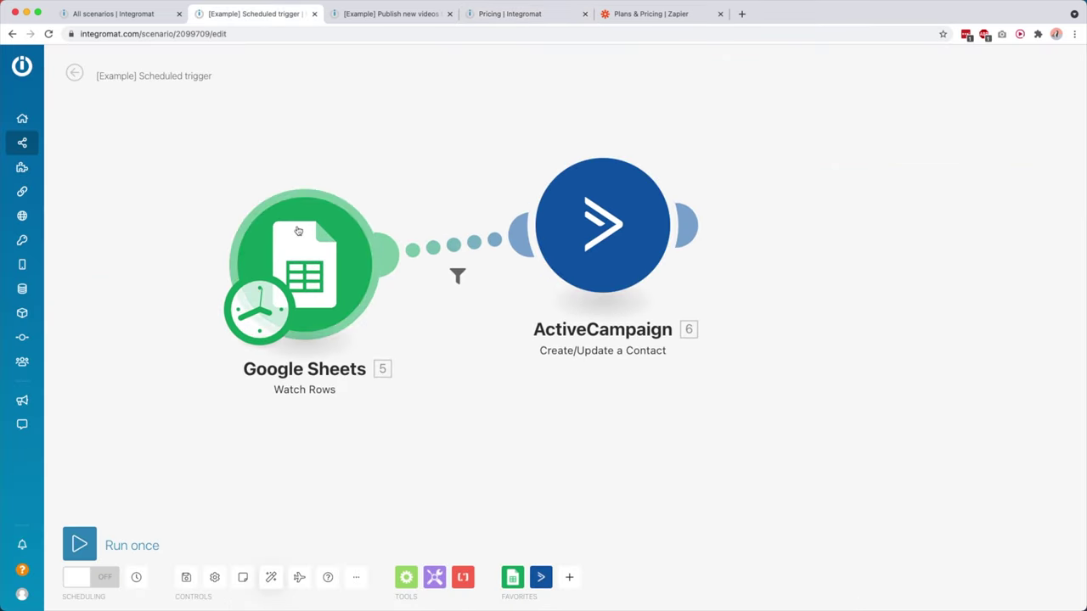
pyautogui.moveTo(375, 226); pyautogui.dragTo(286, 180)
pyautogui.moveTo(511, 215)
pyautogui.mouseDown()
pyautogui.moveTo(526, 216)
pyautogui.moveTo(526, 233)
pyautogui.moveTo(528, 208)
pyautogui.moveTo(517, 204)
pyautogui.mouseUp()
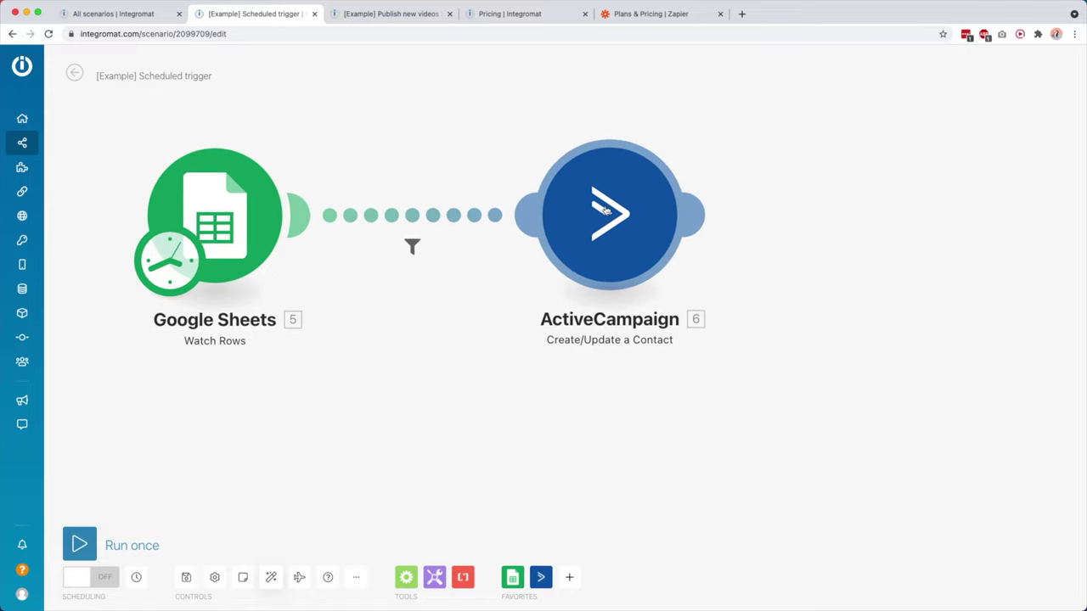
pyautogui.click(379, 4)
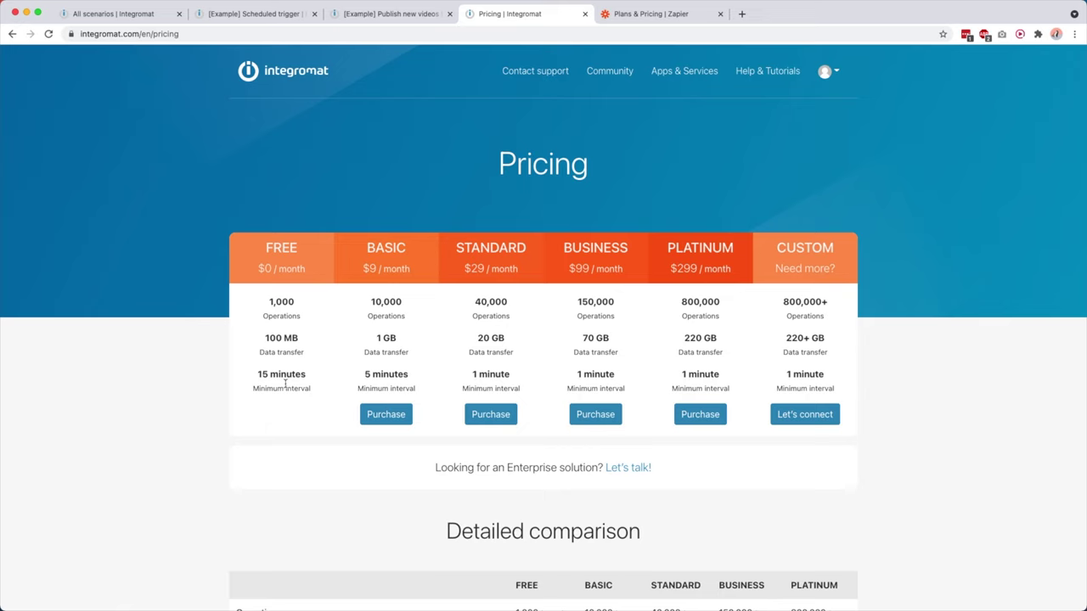
# - Change the Scheduled trigger scenario's run interval from 5 to 15 minutes
pyautogui.click(257, 15)
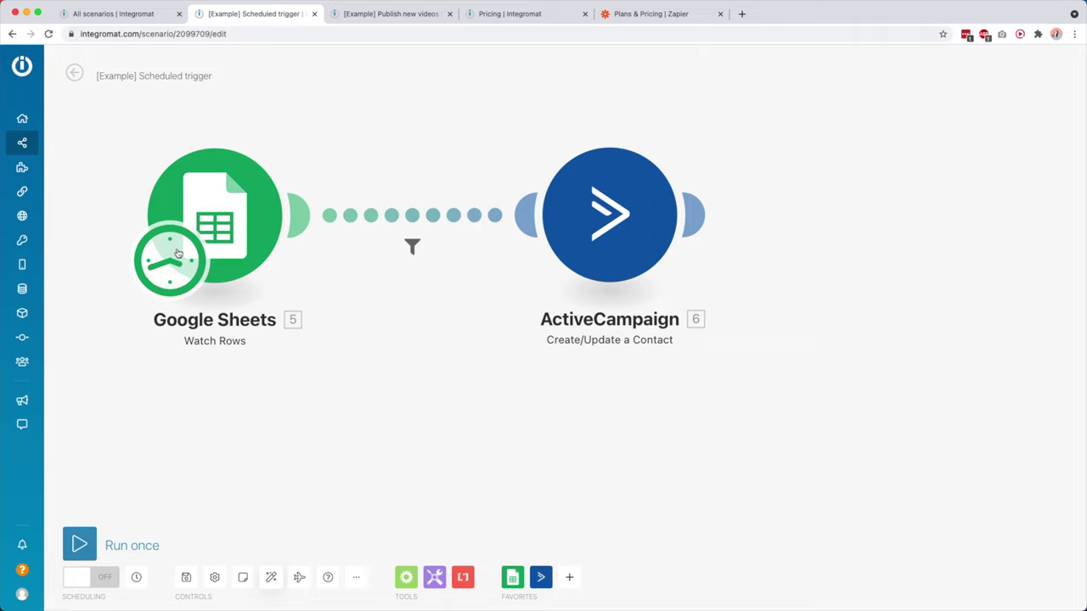
pyautogui.moveTo(178, 253); pyautogui.dragTo(225, 173)
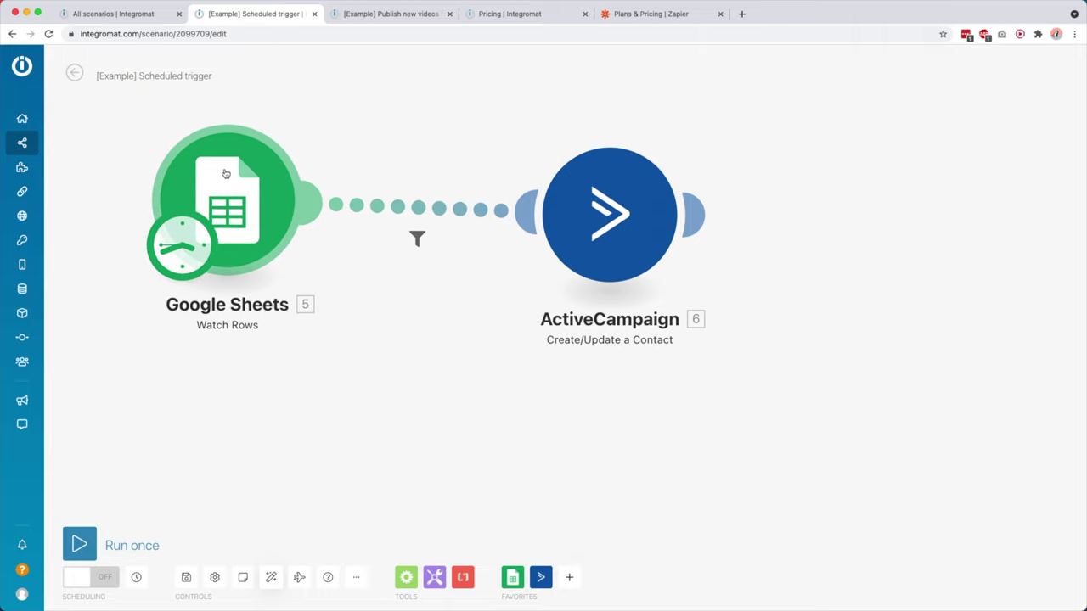
pyautogui.click(180, 255)
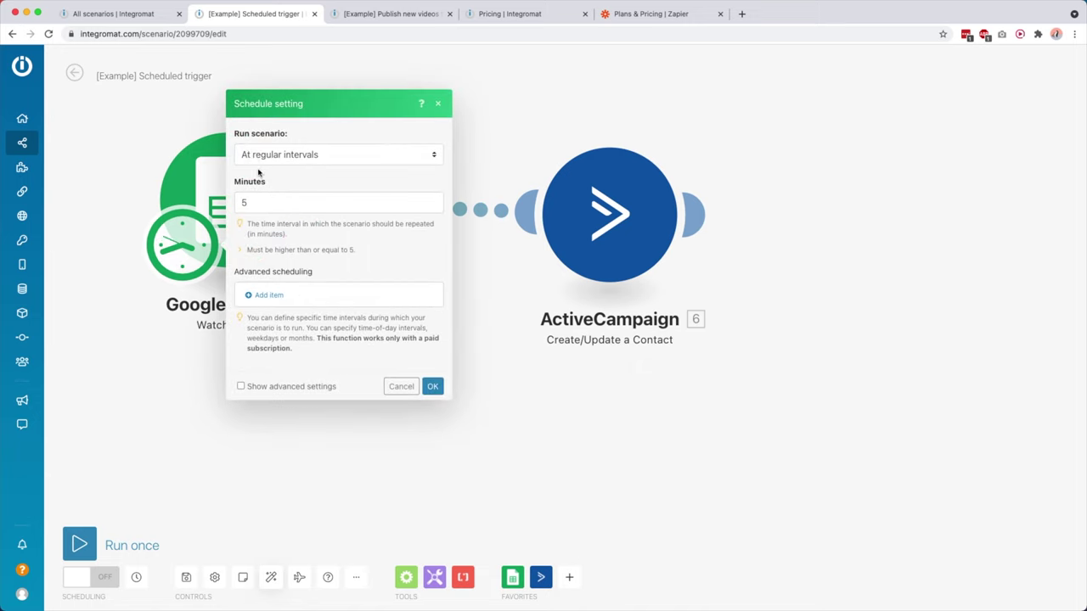
pyautogui.doubleClick(246, 202)
pyautogui.press('BackSpace')
pyautogui.write('1')
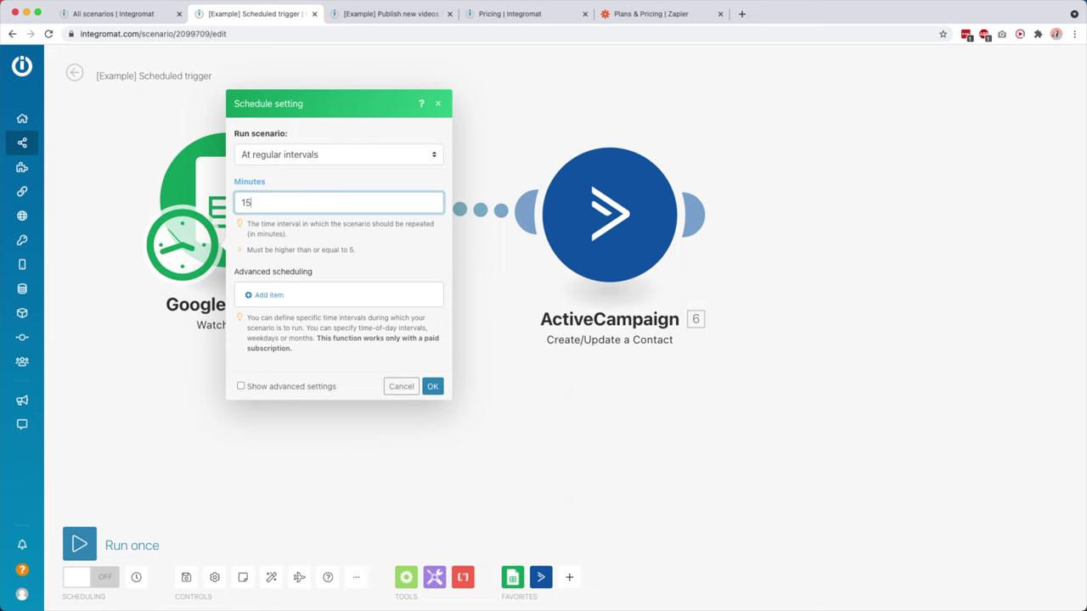
# - On the Integromat pricing page, highlight the Maximum number of active scenarios row in the detailed comparison
pyautogui.click(497, 15)
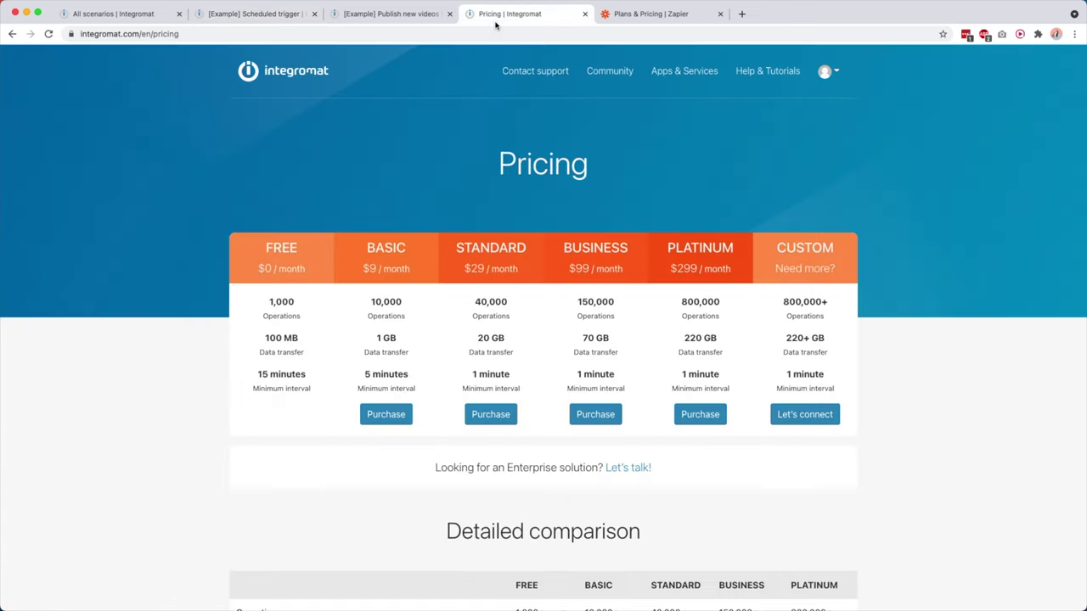
pyautogui.scroll(-1, 297, 327)
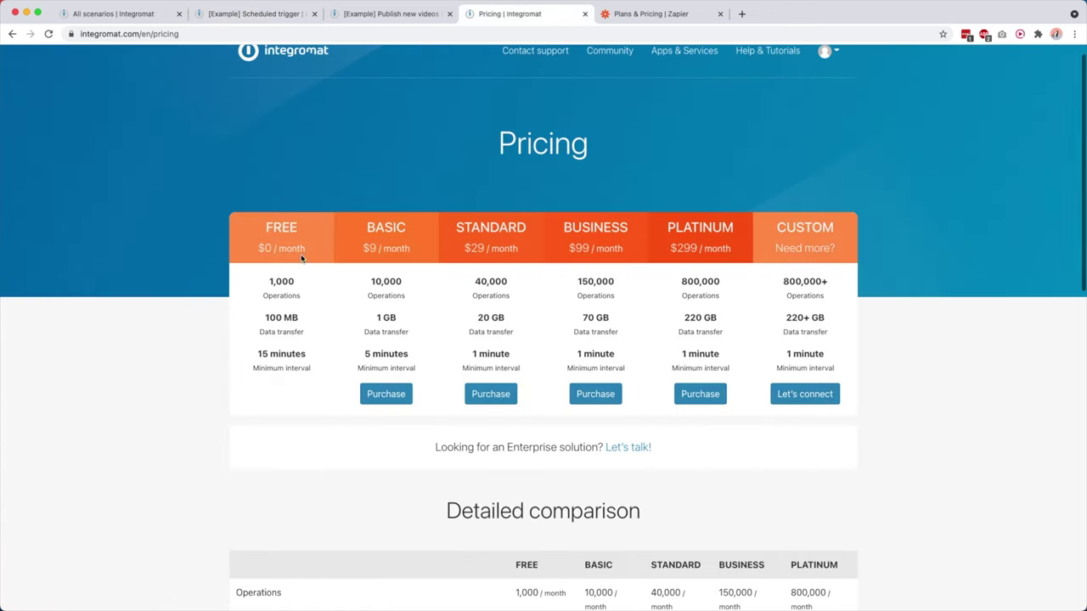
pyautogui.scroll(-10, 285, 236)
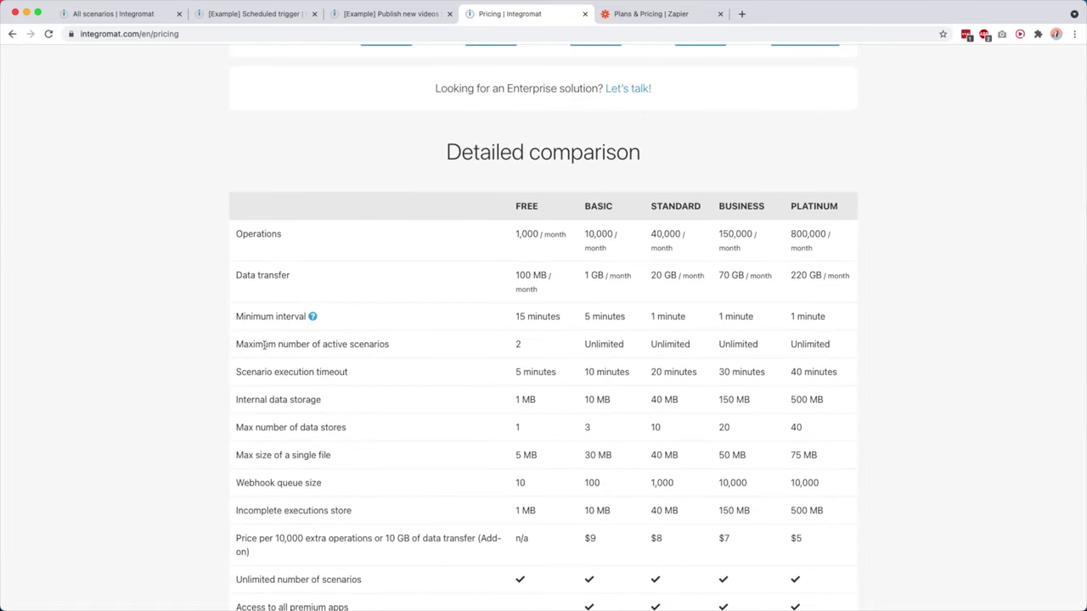
pyautogui.moveTo(265, 344); pyautogui.dragTo(349, 343)
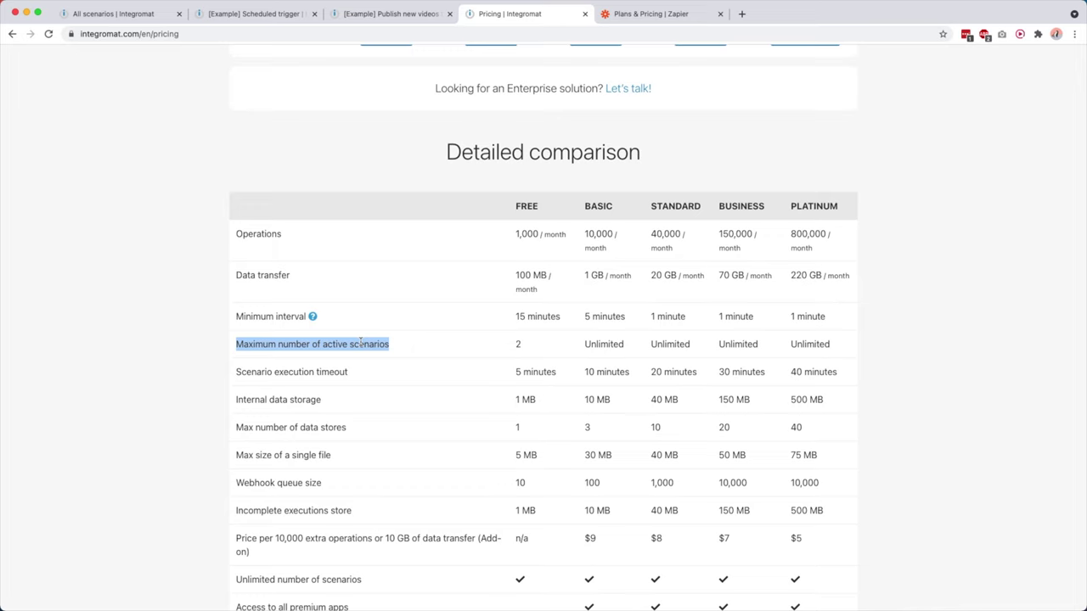
pyautogui.click(409, 348)
pyautogui.scroll(3, 419, 350)
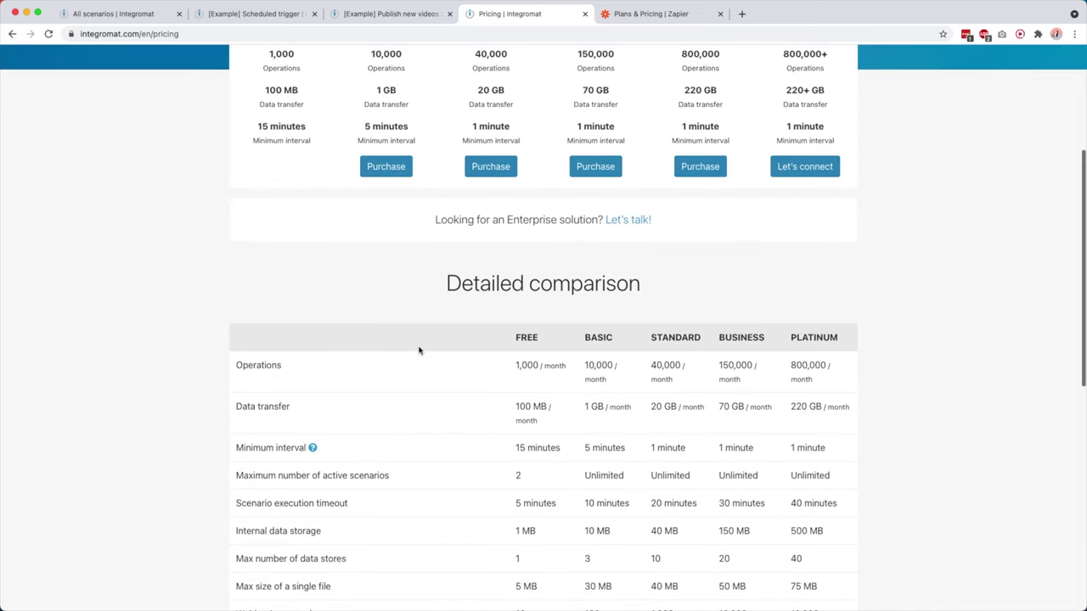
pyautogui.scroll(4, 419, 350)
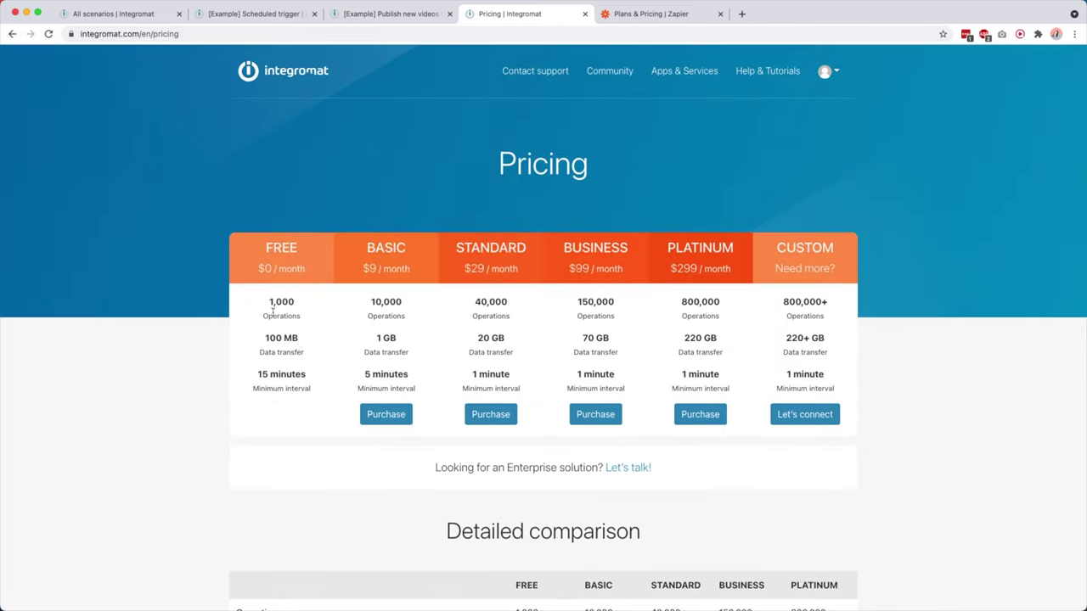
# - Highlight the BASIC plan's 10,000 operations, 1 GB data transfer and 5-minute interval
pyautogui.doubleClick(389, 248)
pyautogui.click(366, 267)
pyautogui.moveTo(365, 307); pyautogui.dragTo(428, 311)
pyautogui.click(376, 344)
pyautogui.moveTo(379, 342); pyautogui.dragTo(414, 344)
pyautogui.moveTo(361, 379); pyautogui.dragTo(425, 382)
pyautogui.click(417, 382)
# - View Zapier's Plans & Pricing page, scrolling to the Free through Company plan features
pyautogui.click(626, 14)
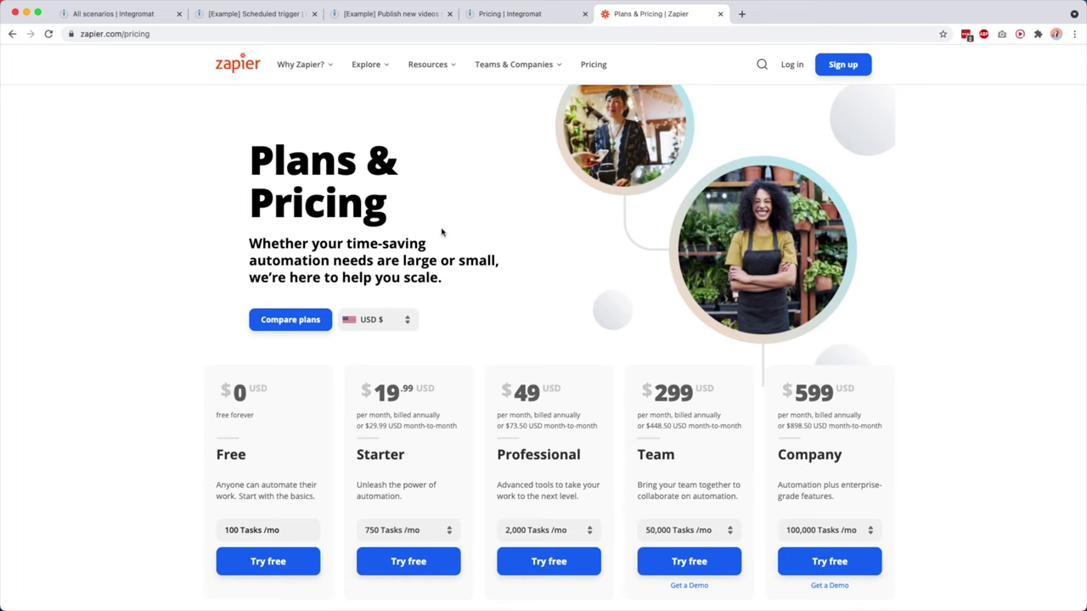
pyautogui.scroll(-1, 442, 232)
pyautogui.scroll(1, 442, 232)
pyautogui.scroll(-1, 441, 232)
pyautogui.scroll(-2, 442, 232)
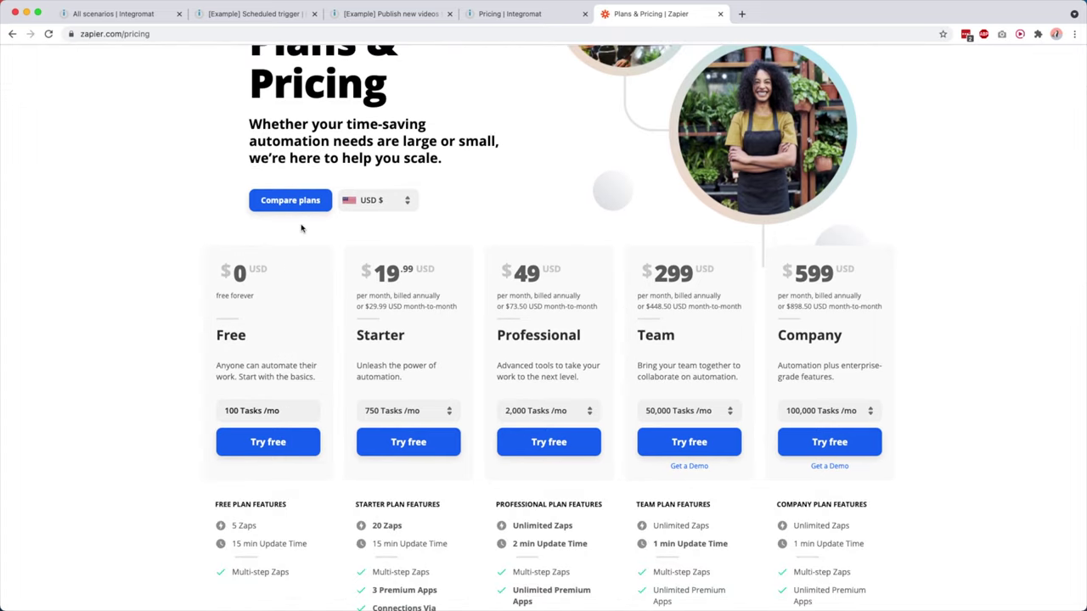